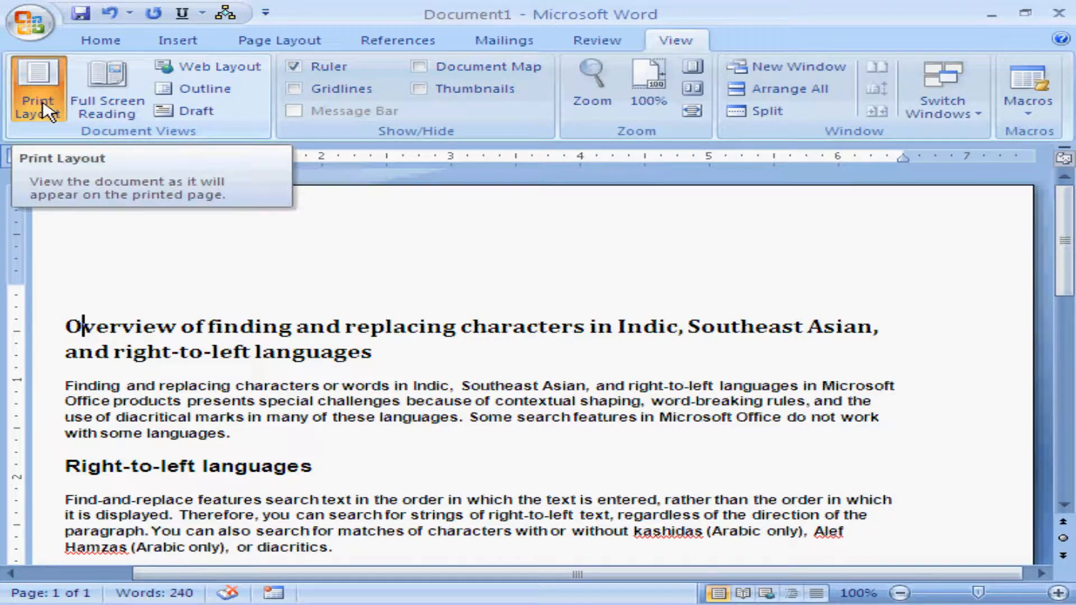
Step: View the document in Full Screen Reading and in Draft view, returning to Print Layout after each
click(65, 293)
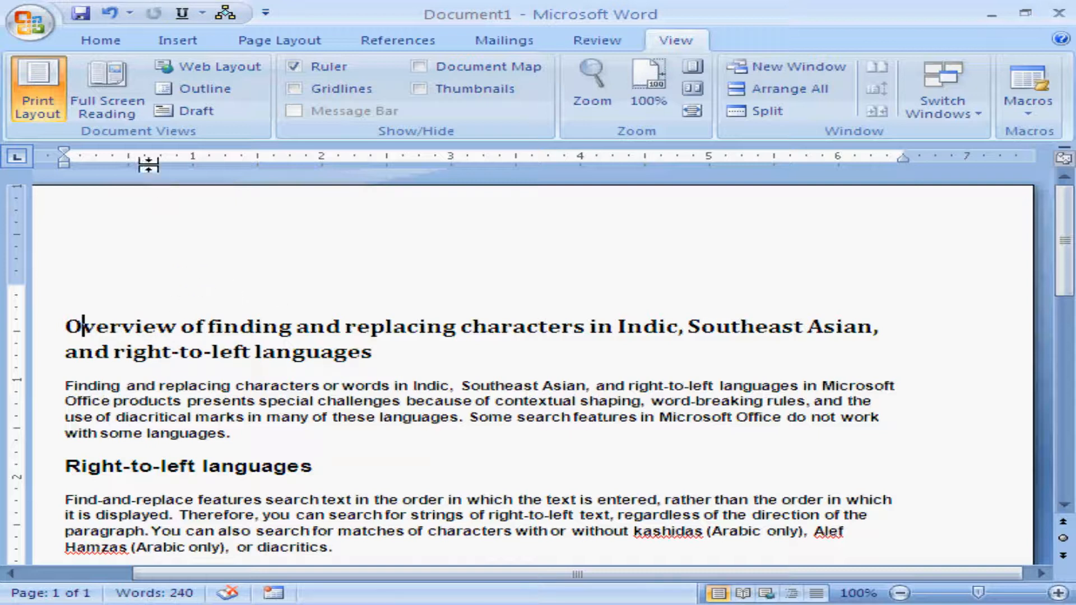
click(127, 118)
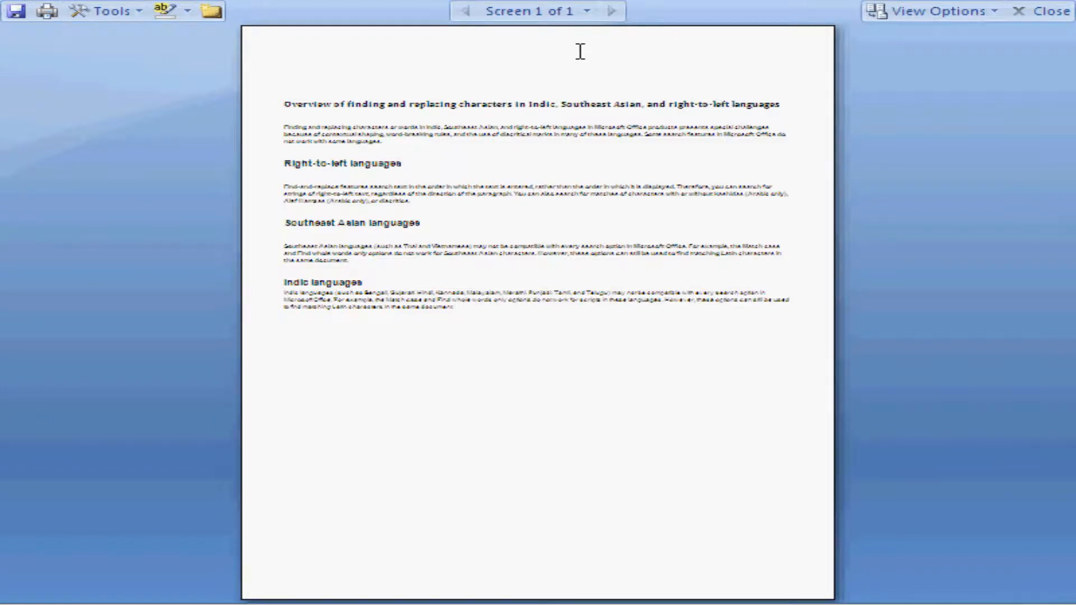
click(1051, 12)
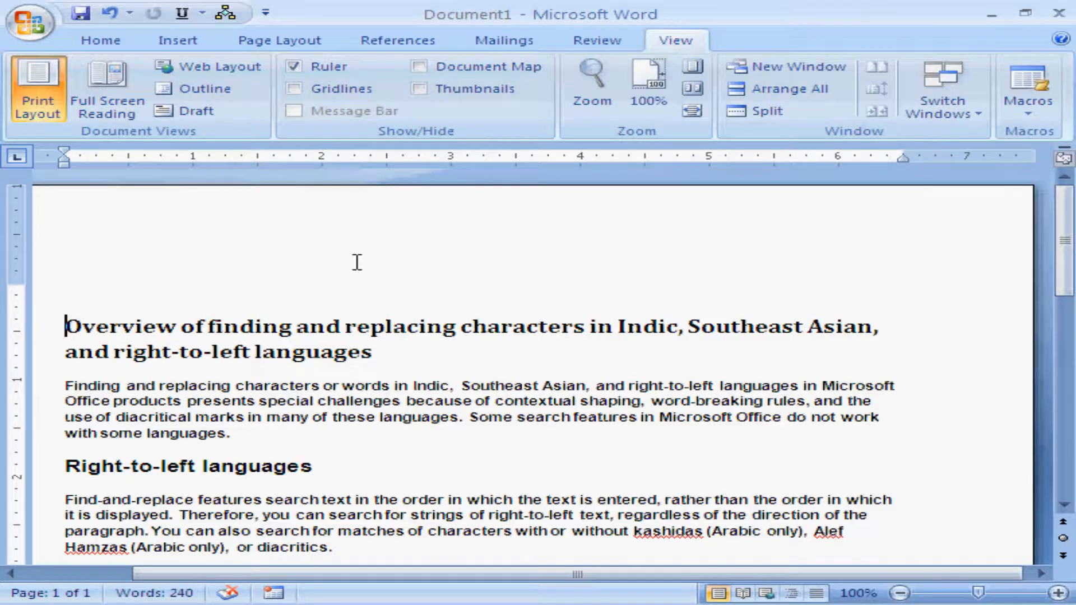
click(192, 123)
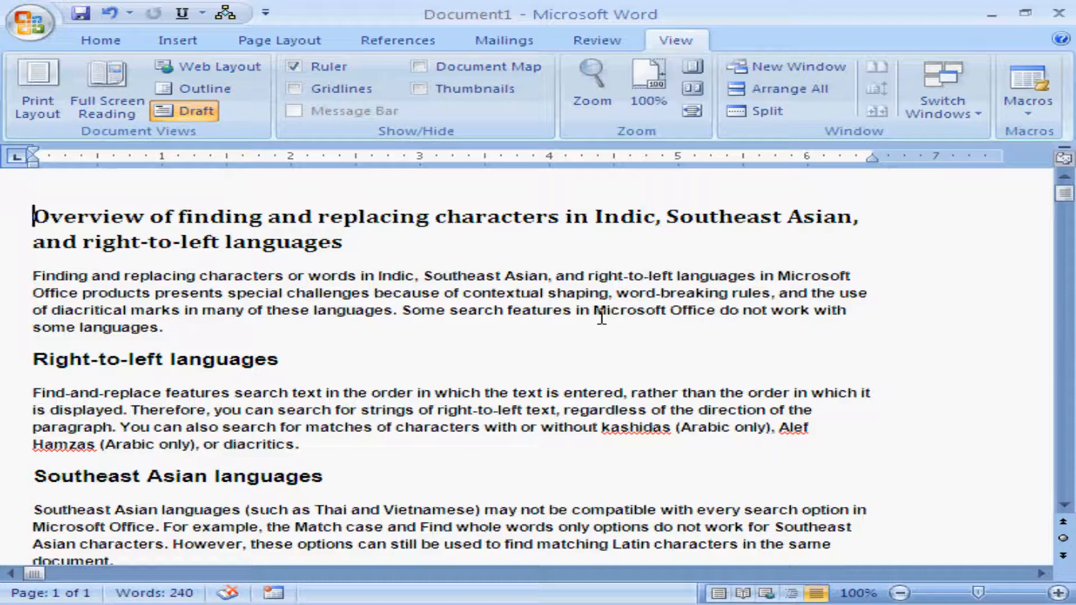
click(29, 110)
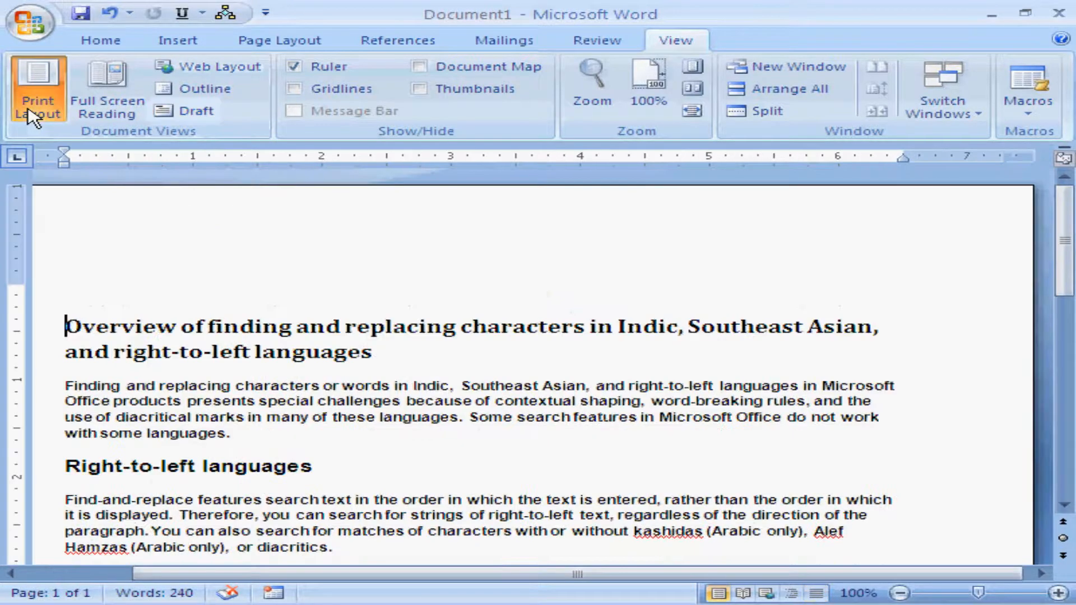
Step: Switch to Outline view and show the outline at Level 1, Level 2 and Level 3 in turn
click(190, 106)
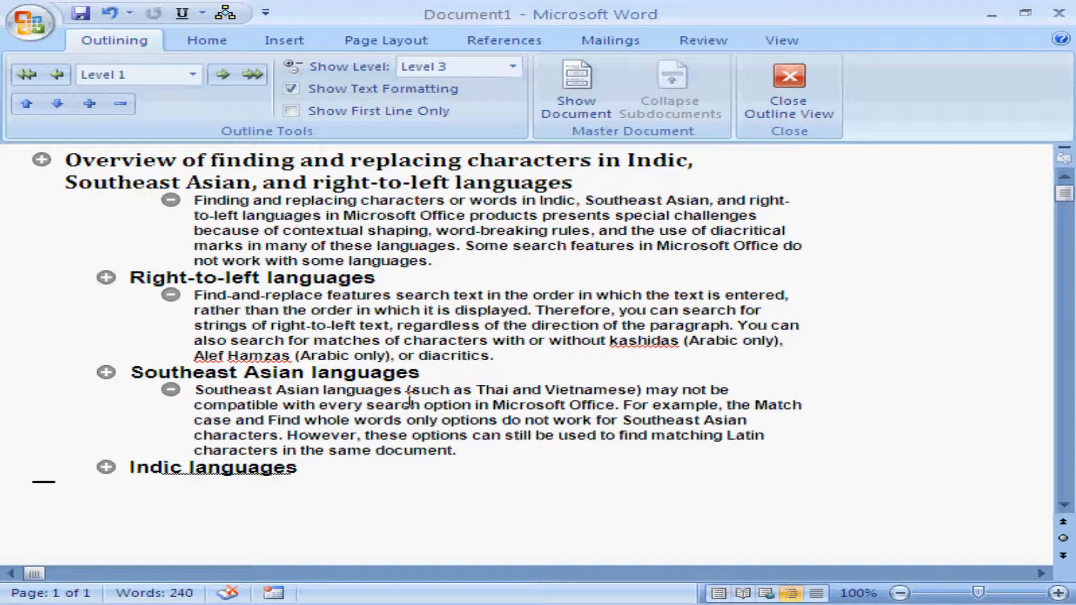
click(513, 67)
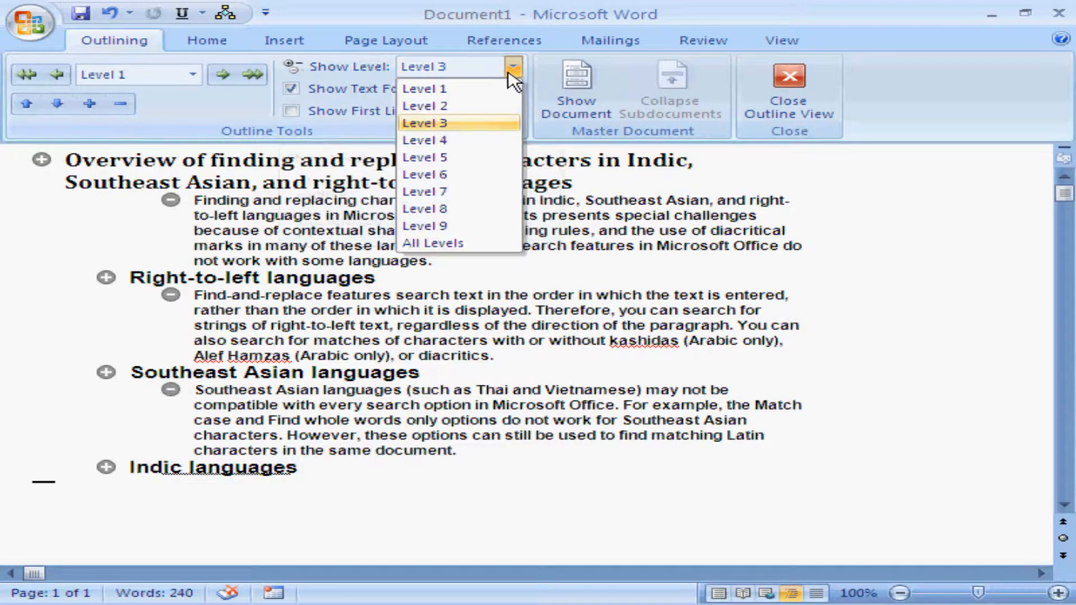
click(476, 91)
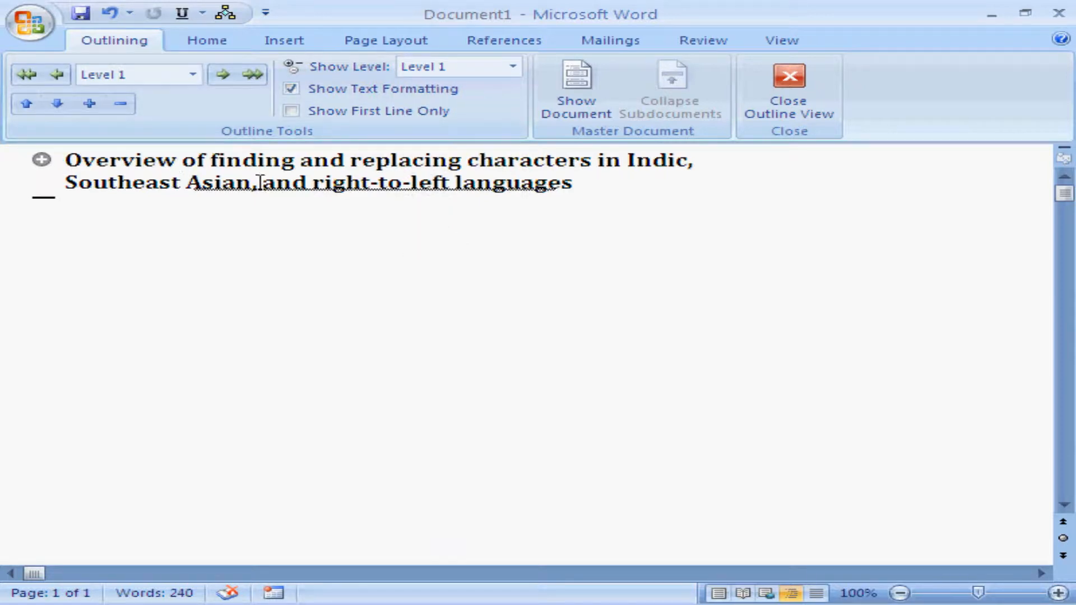
click(513, 67)
click(473, 107)
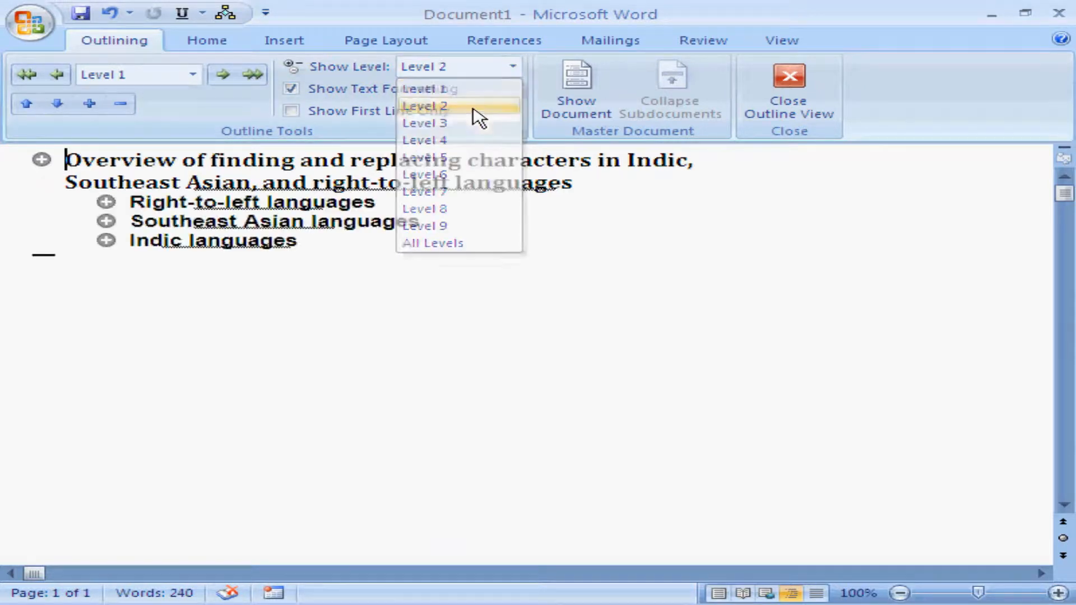
click(512, 67)
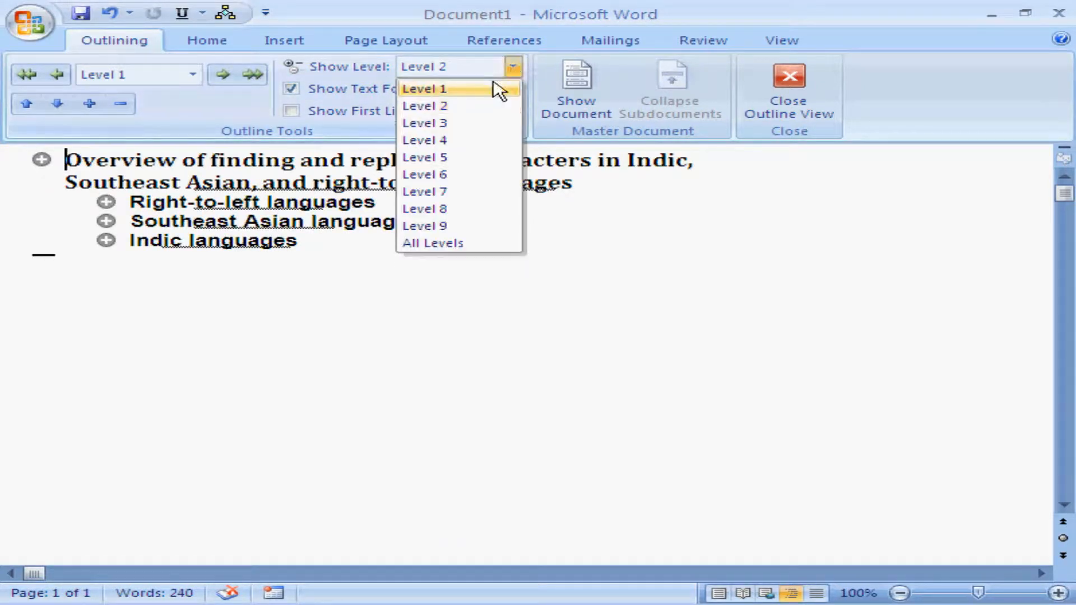
click(465, 122)
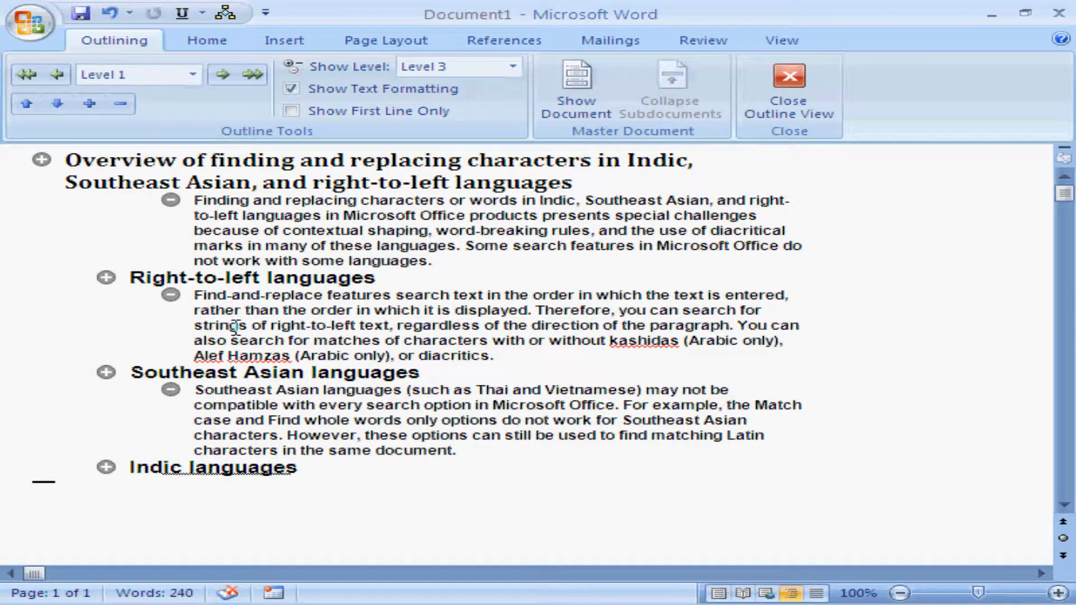
Step: Collapse and re-expand the Overview heading and the "Right-to-left languages" heading in the outline
double_click(43, 160)
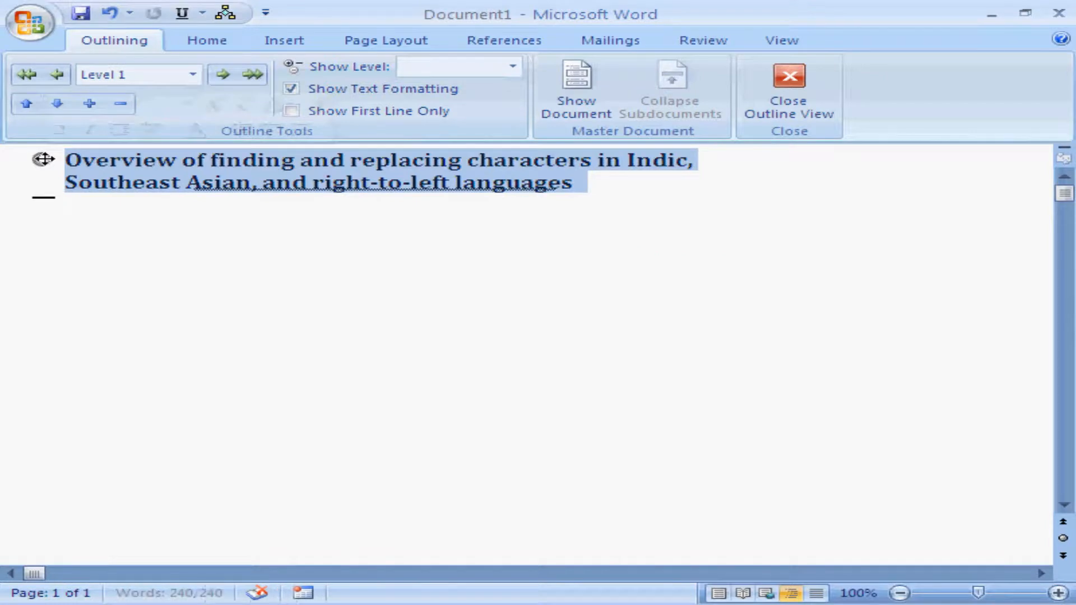
double_click(43, 160)
double_click(107, 277)
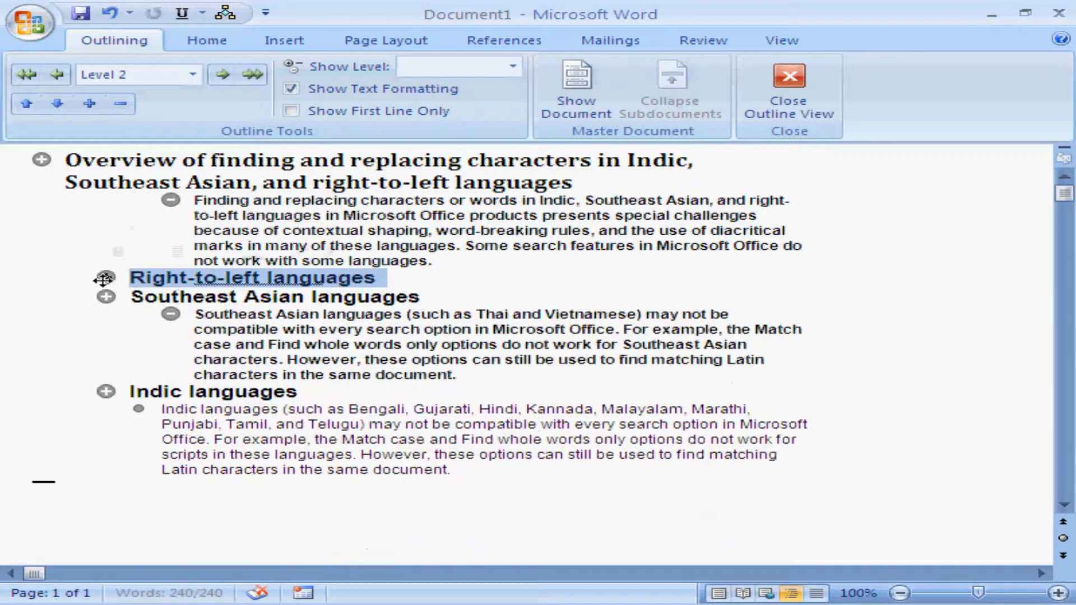
double_click(105, 278)
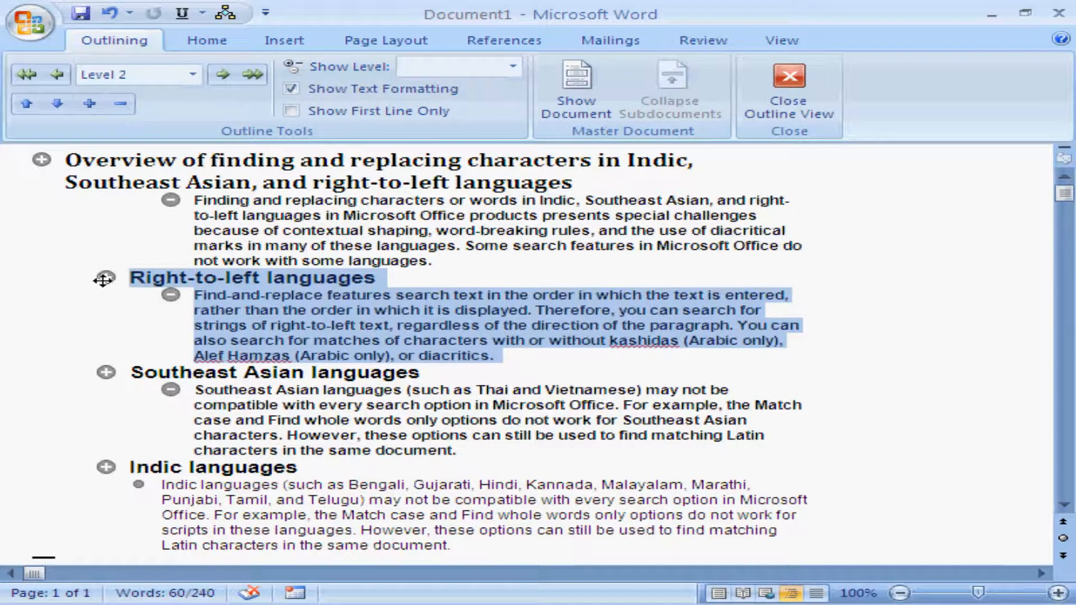
Step: Demote the whole paragraph beneath the main Overview heading to Body Text
click(196, 200)
drag(195, 230, 449, 265)
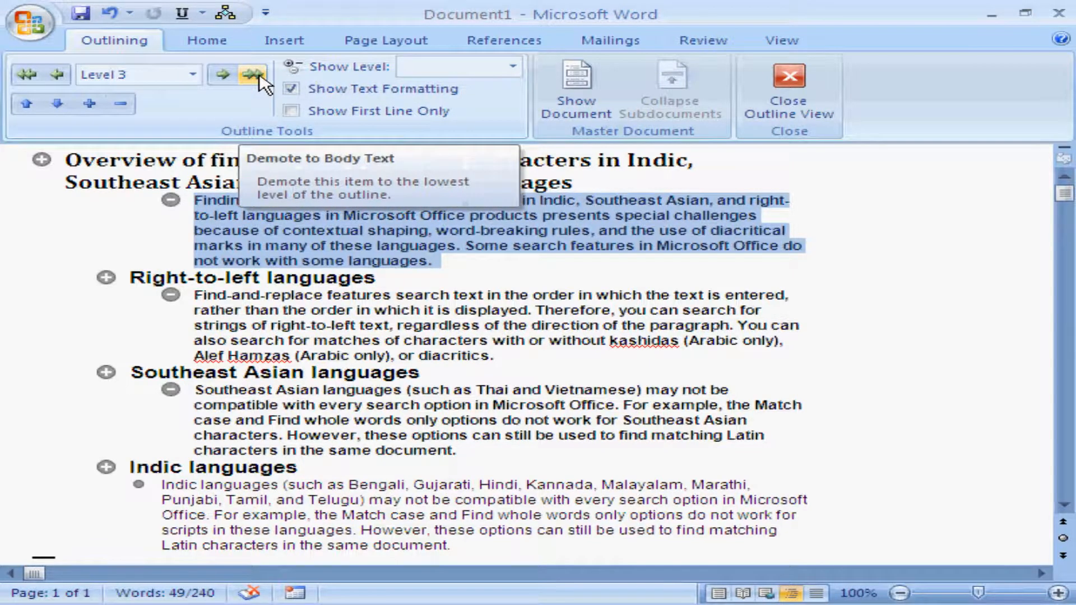
click(255, 76)
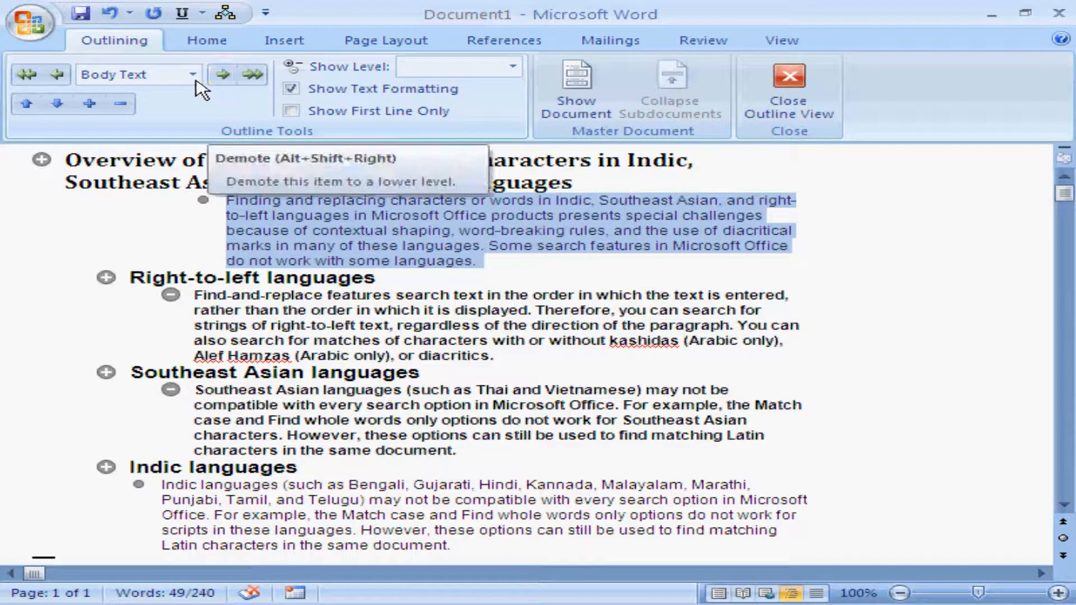
Step: Promote the paragraph beneath the Overview heading to Level 2 and demote it again to Level 3
click(56, 79)
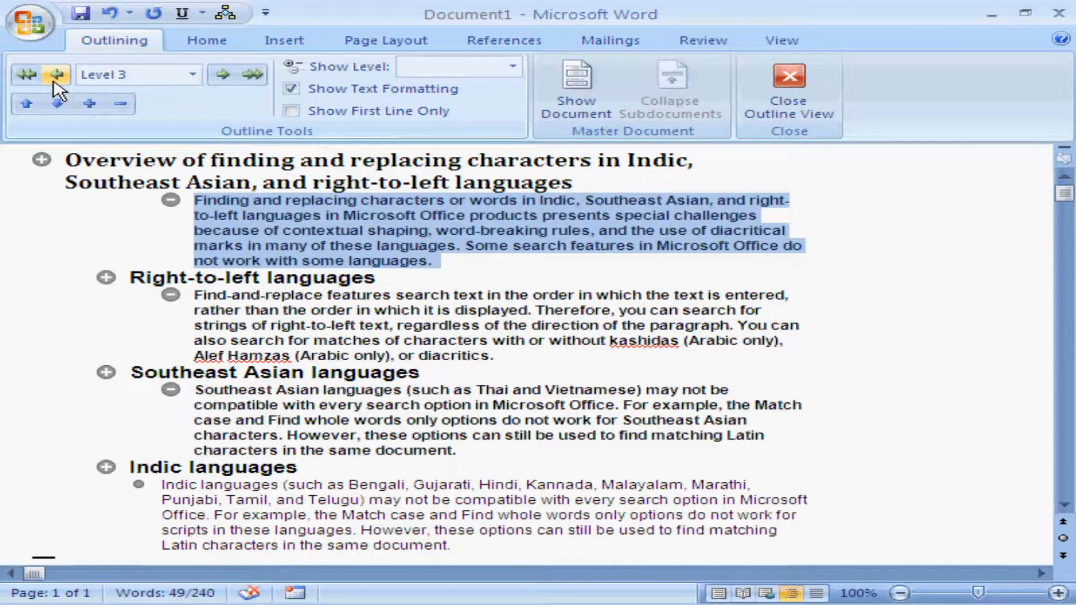
click(56, 78)
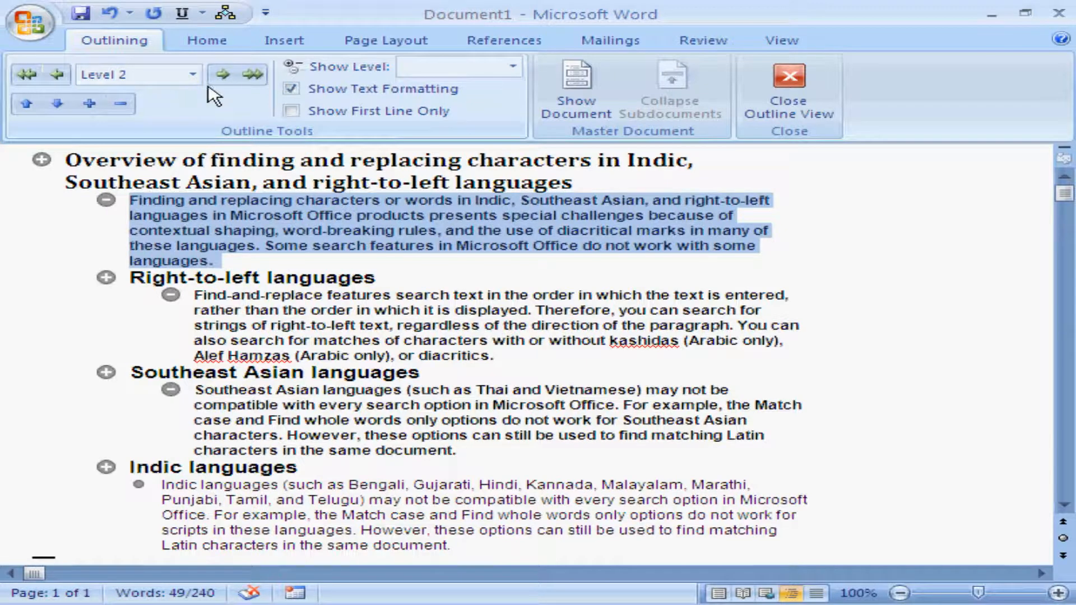
click(221, 76)
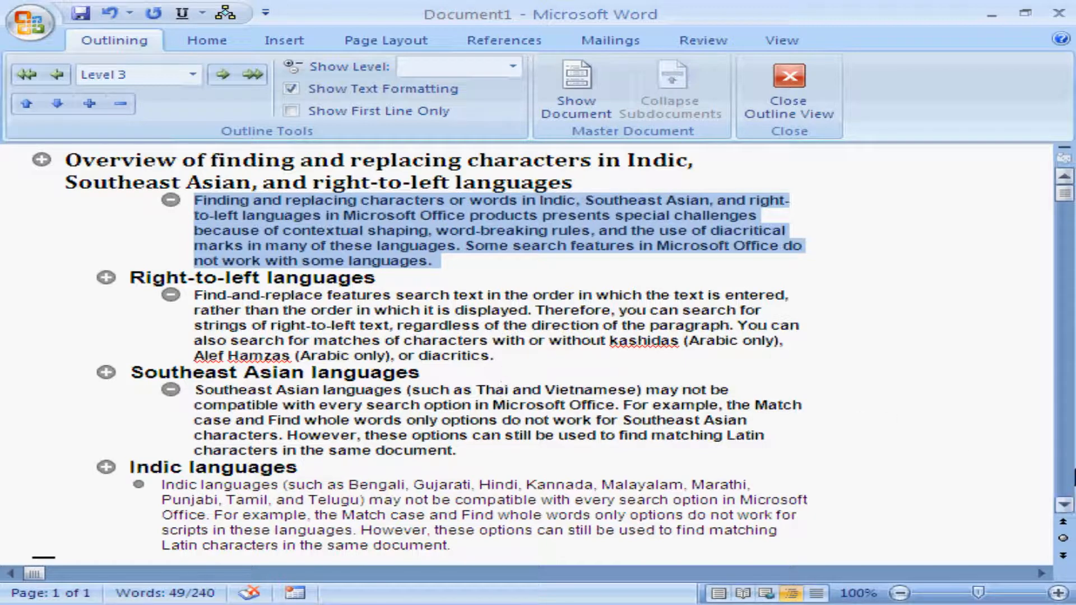
click(1065, 505)
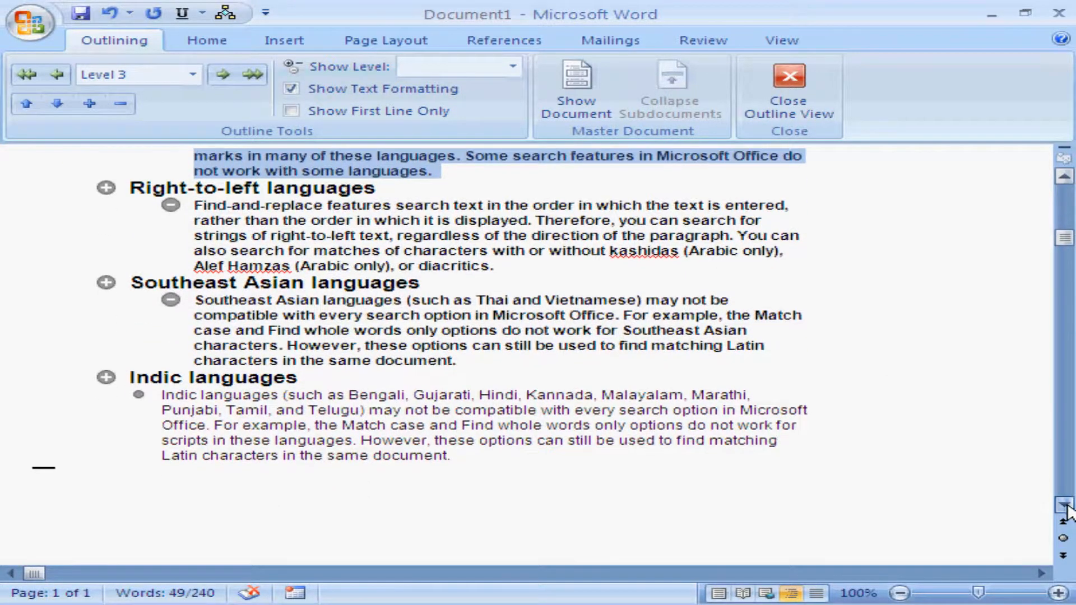
drag(1067, 243, 1067, 198)
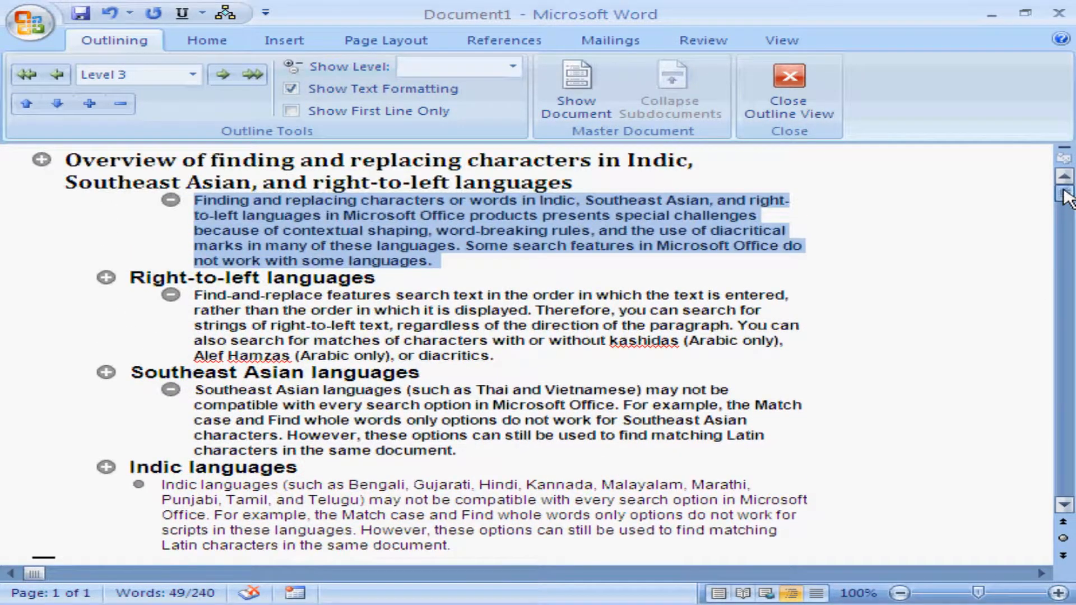
click(455, 261)
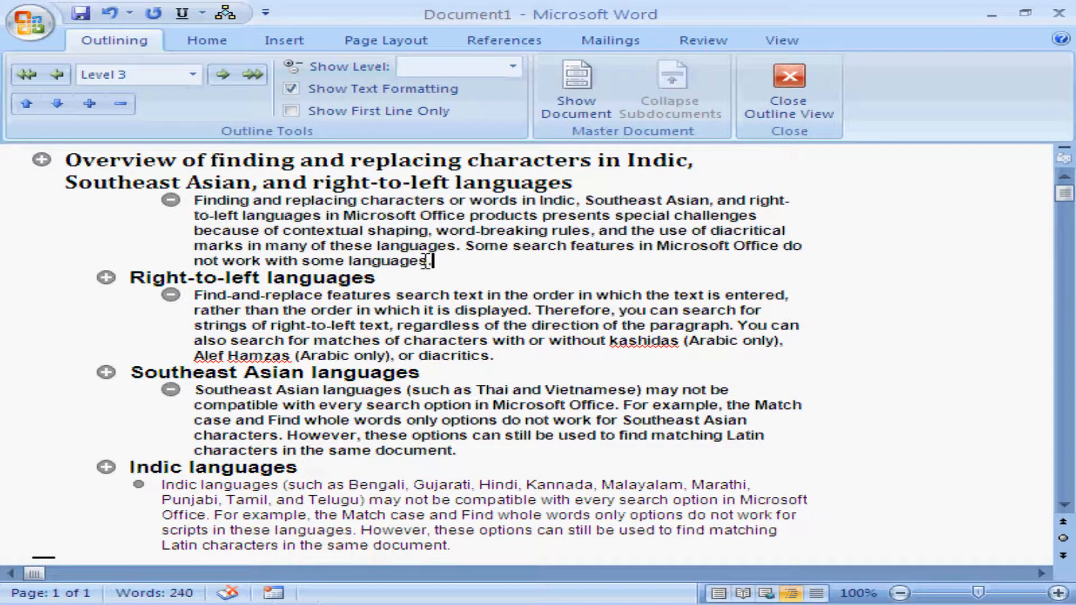
click(219, 201)
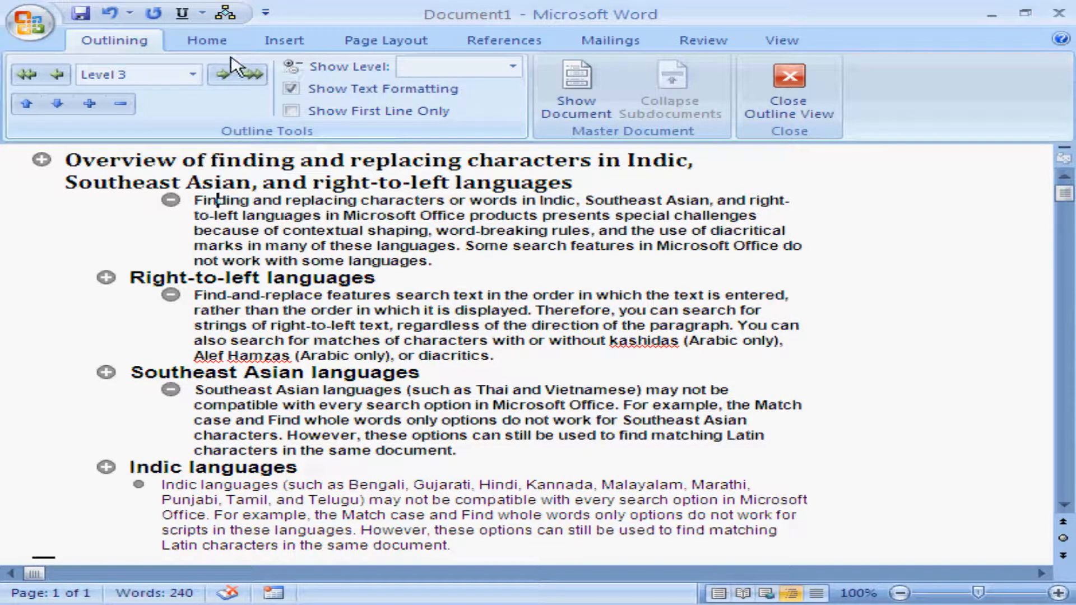
Step: Leave Outline view for Print Layout, switch on to Web Layout and look through the document
click(762, 44)
click(38, 90)
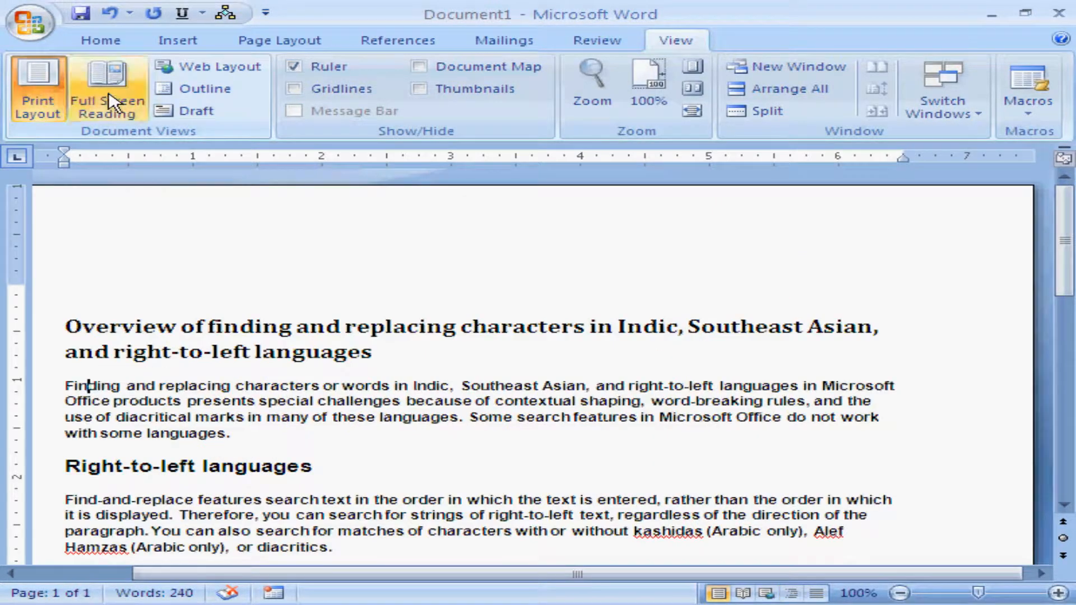
click(203, 70)
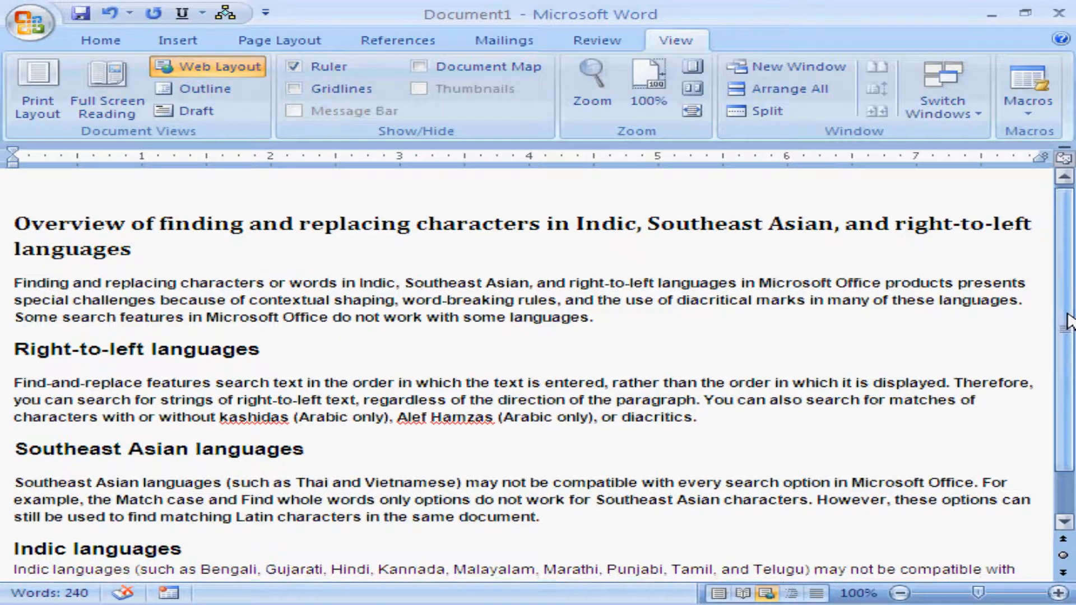
scroll(1072, 429, down, 1)
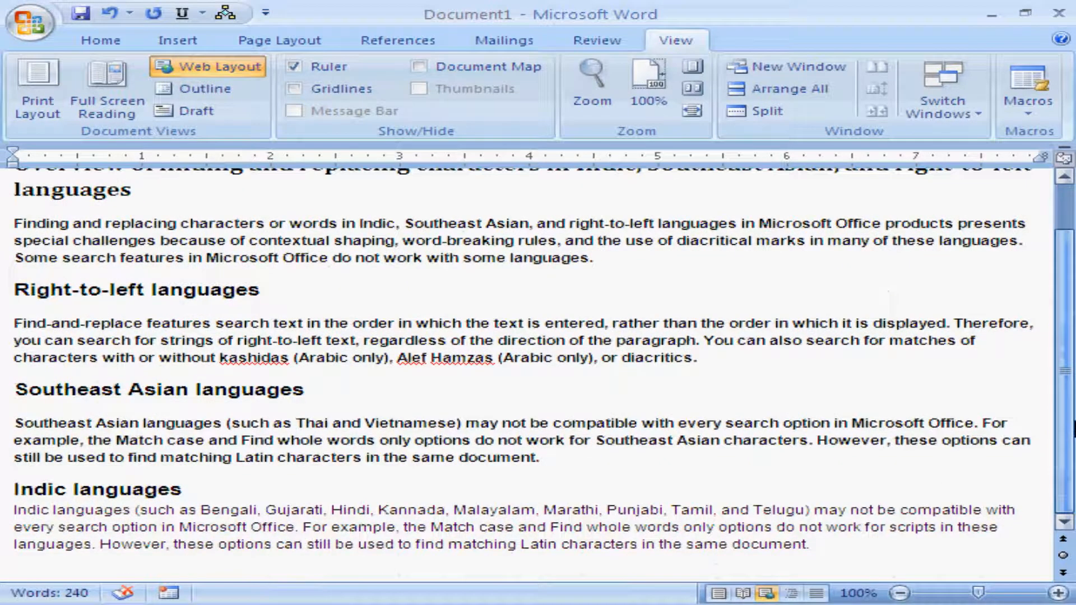
click(361, 561)
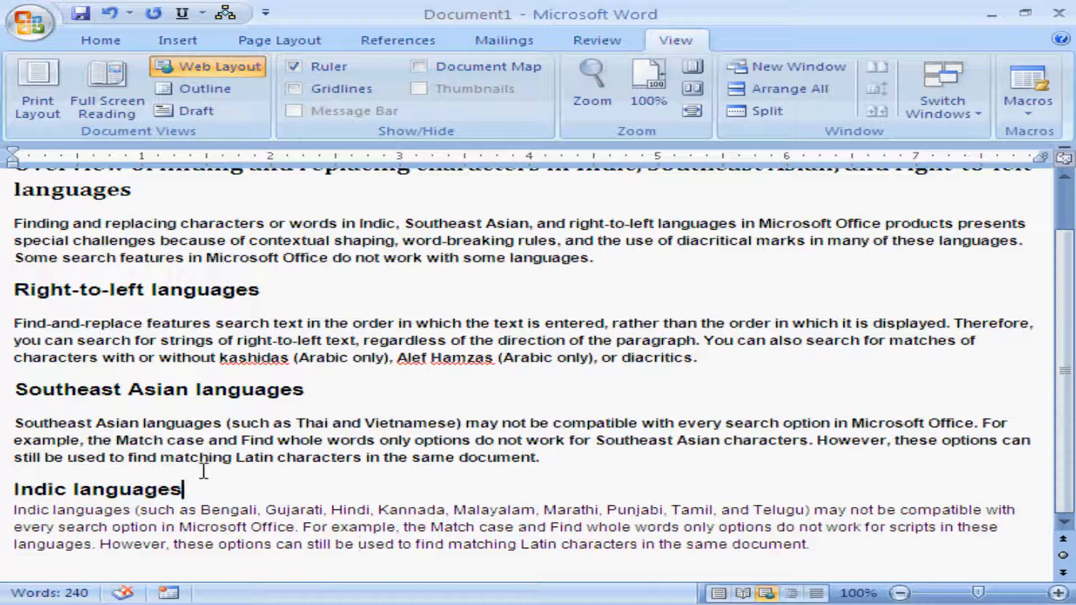
scroll(1048, 291, up, 2)
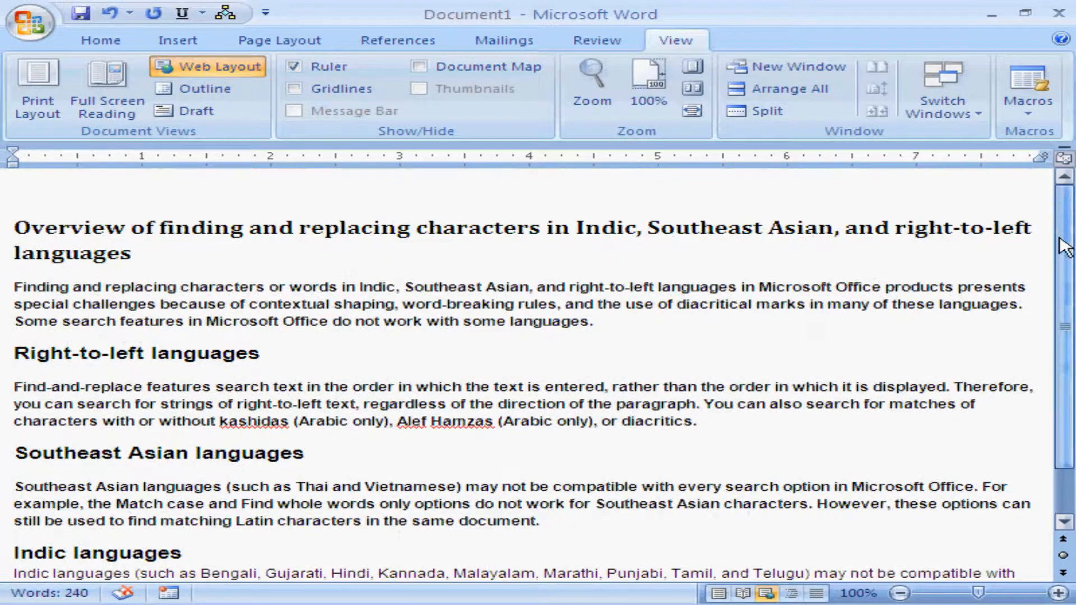
Step: Insert an empty line above the main Overview heading and place the cursor on it
click(105, 207)
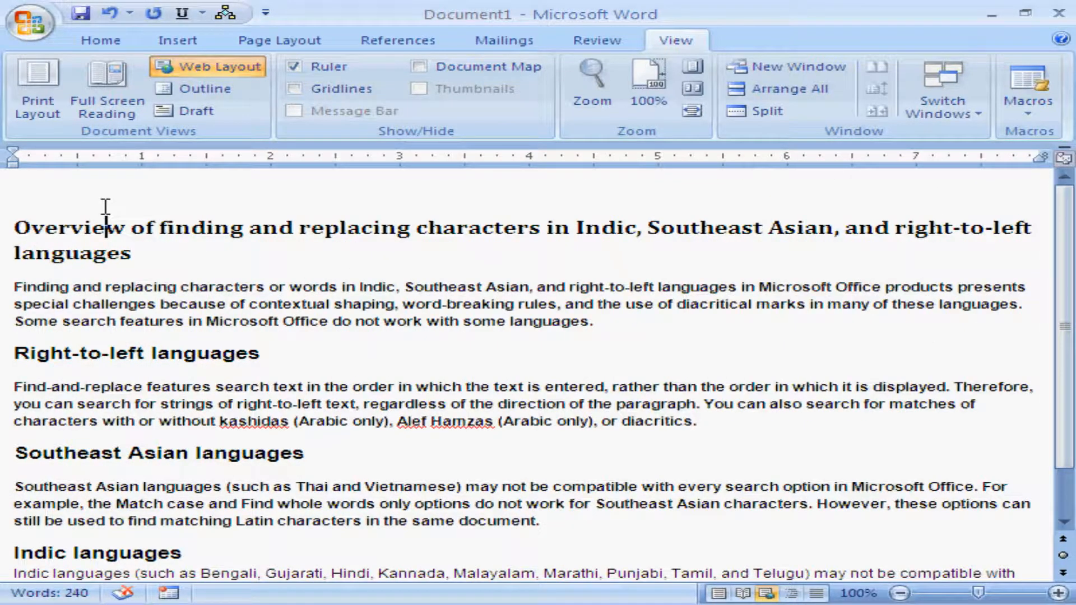
key(Return)
key(Up)
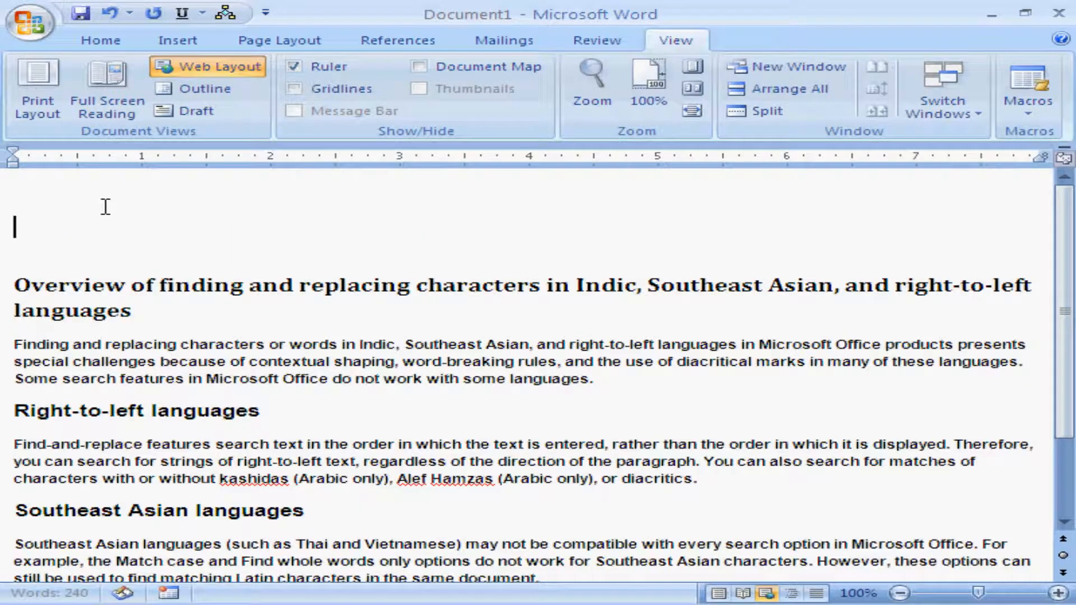
Step: Insert a hyperlink with the display text "click here" on the empty line, linking to hello.docx in My Documents
click(160, 46)
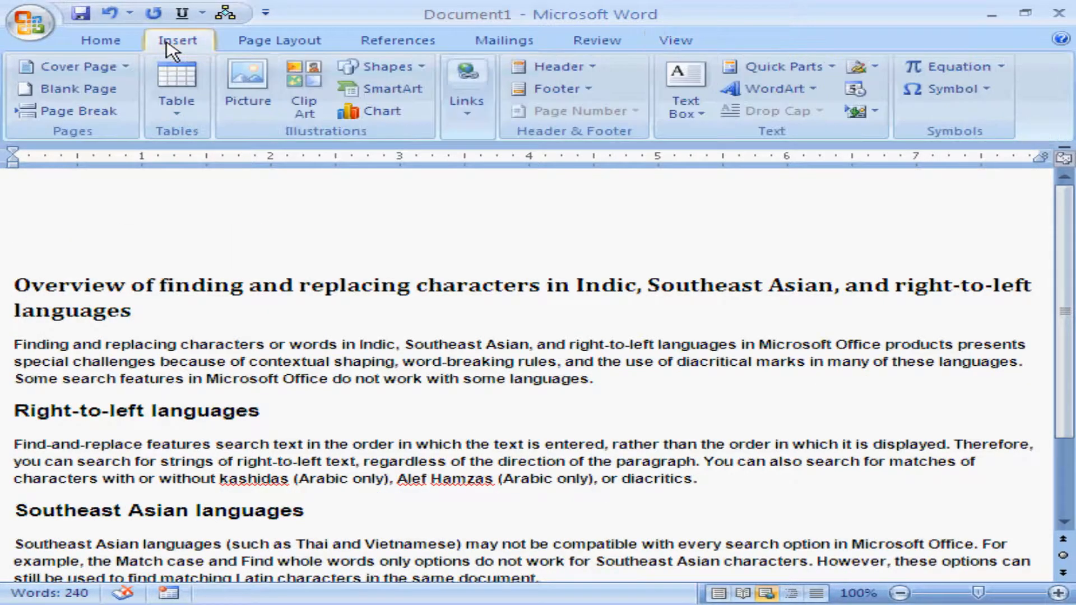
click(465, 115)
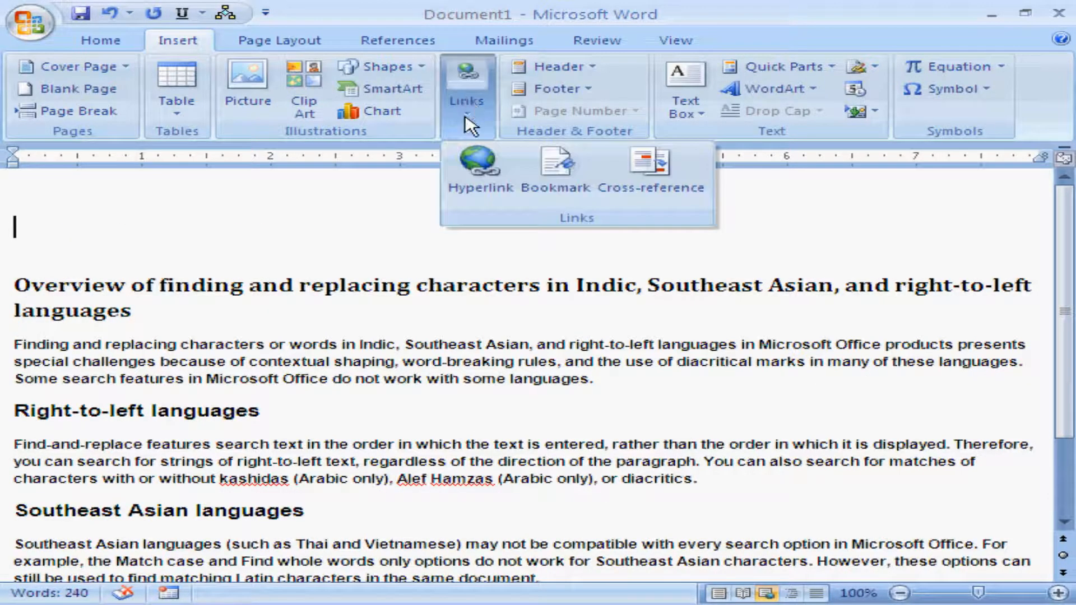
click(480, 167)
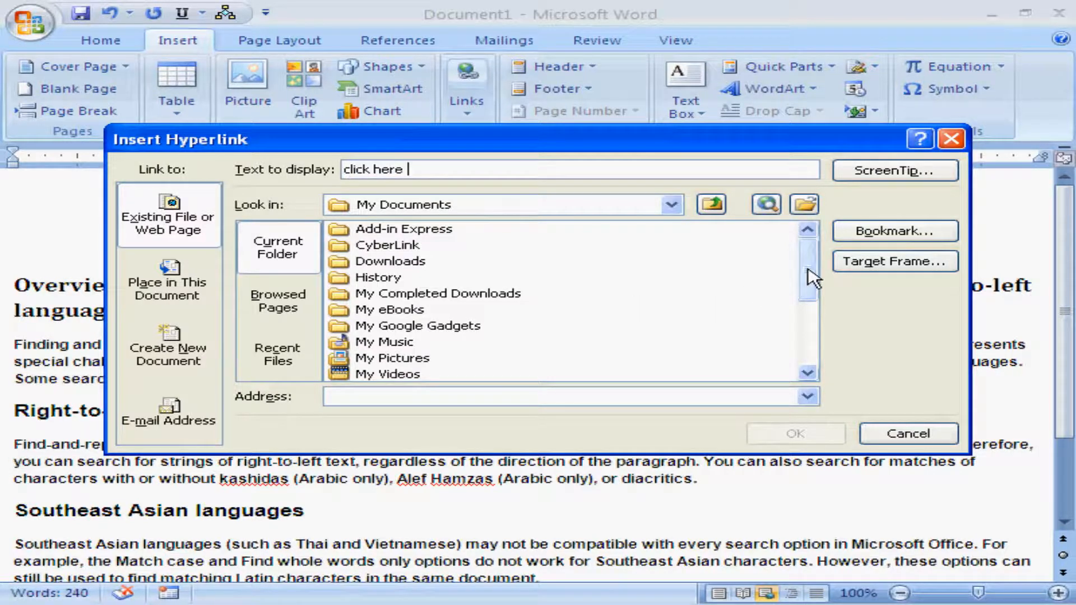
scroll(803, 295, down, 1)
drag(803, 295, 800, 344)
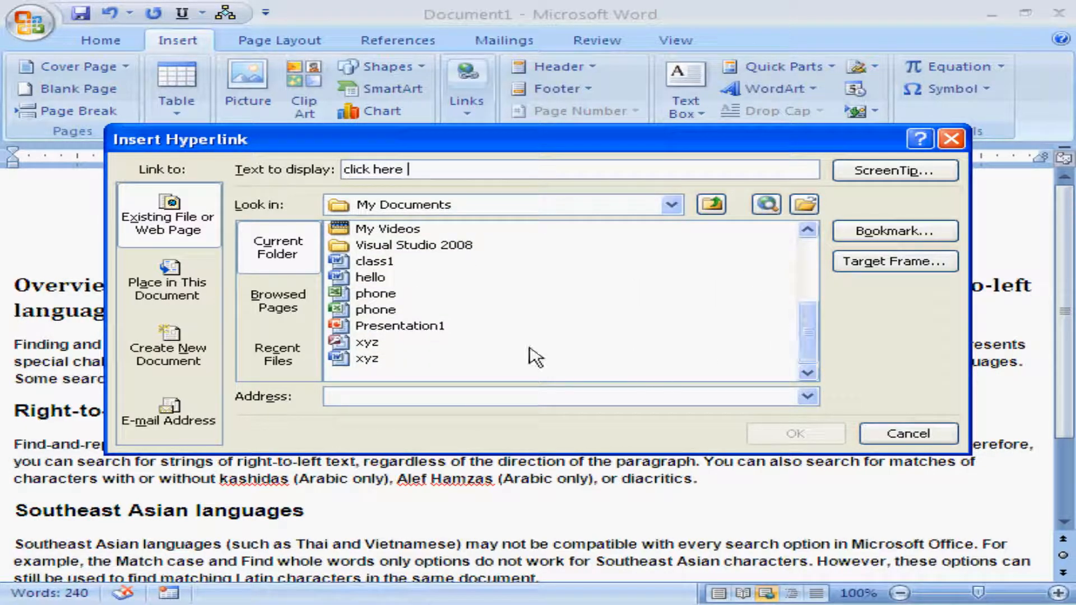
click(370, 280)
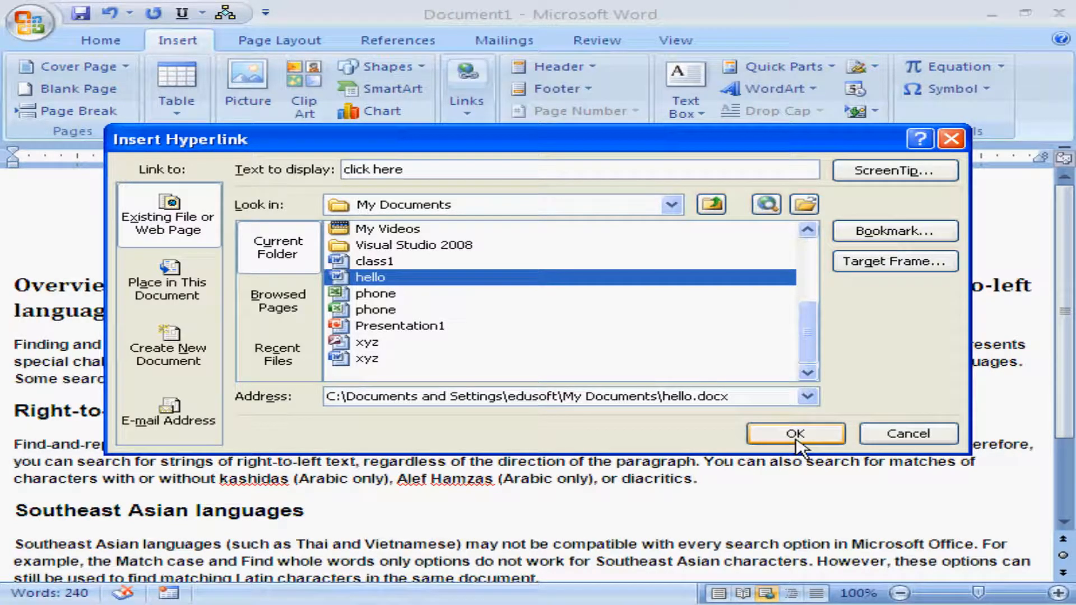
click(796, 435)
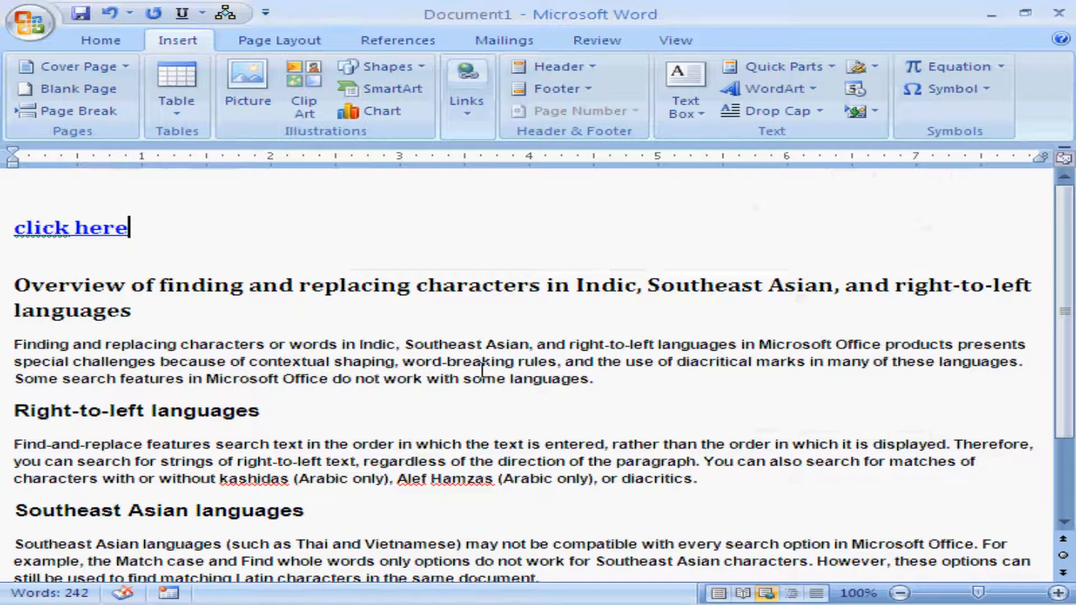
Step: Follow the "click here" link, allowing the hello document to open, and close that document again
mouse_move(105, 230)
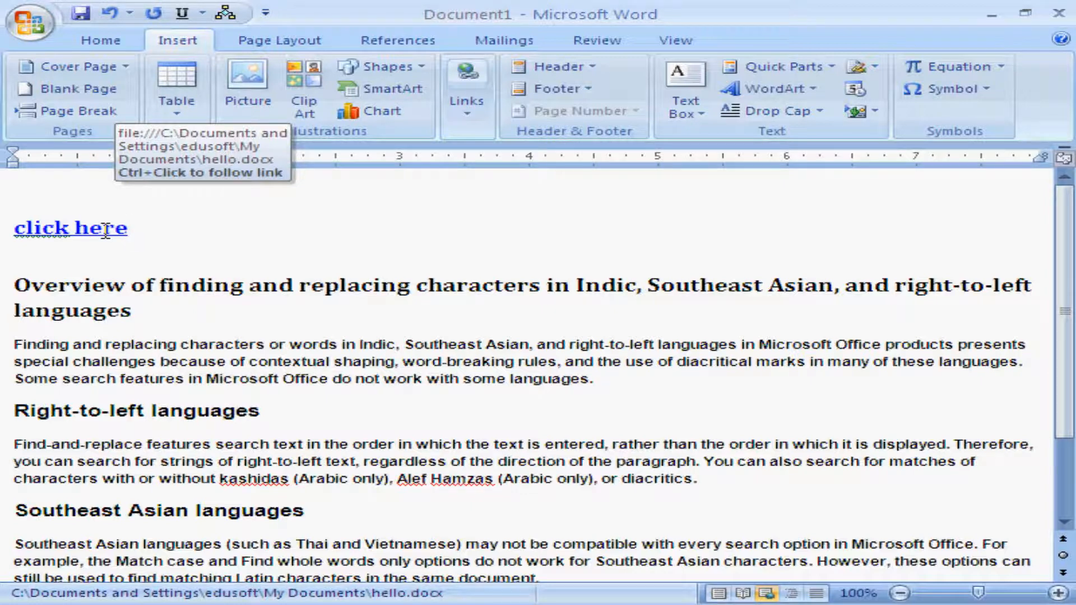
ctrl+click(103, 231)
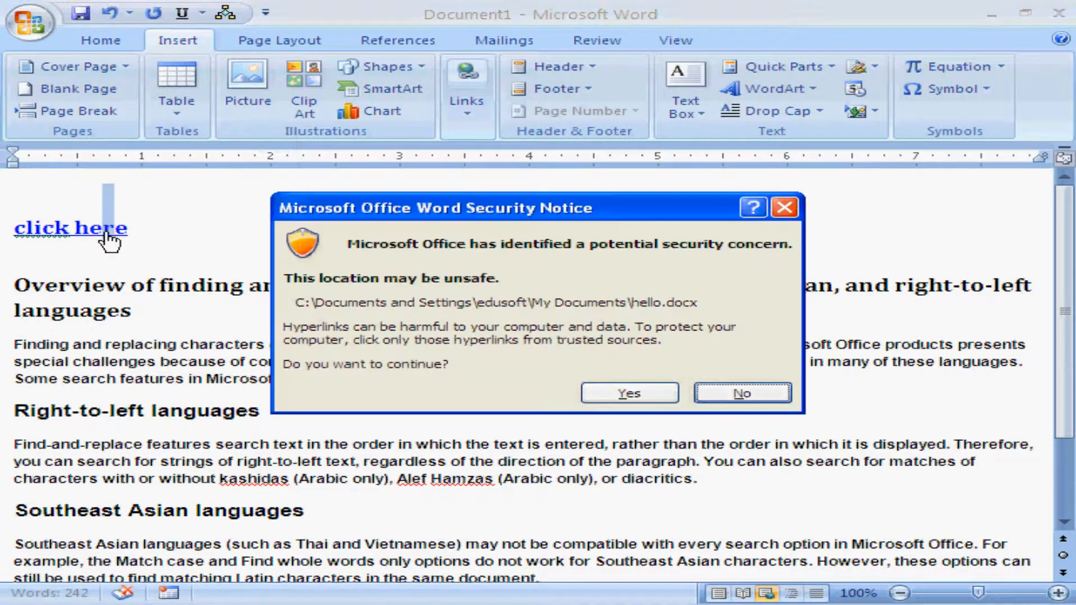
click(616, 394)
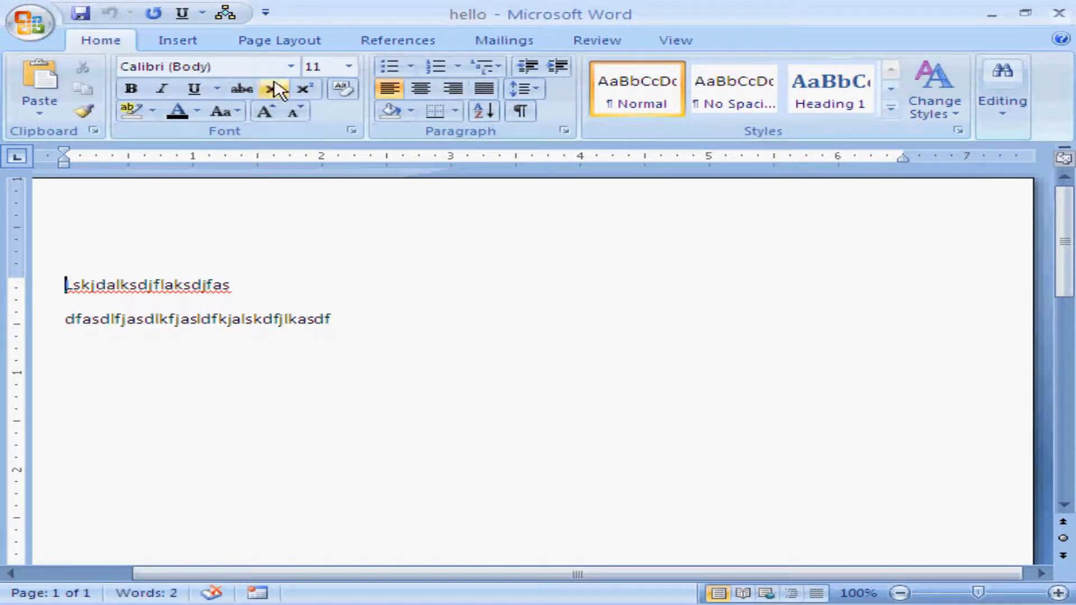
click(39, 31)
click(64, 408)
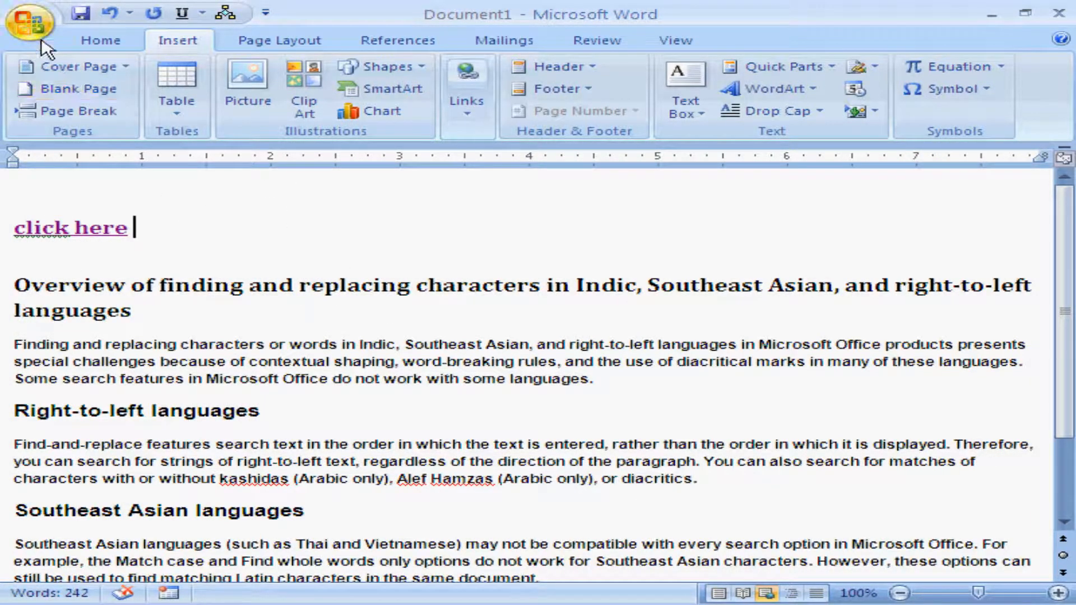
Step: Start saving the document in another format, choose Web Page as the file type, and cancel without saving
click(29, 22)
mouse_move(86, 216)
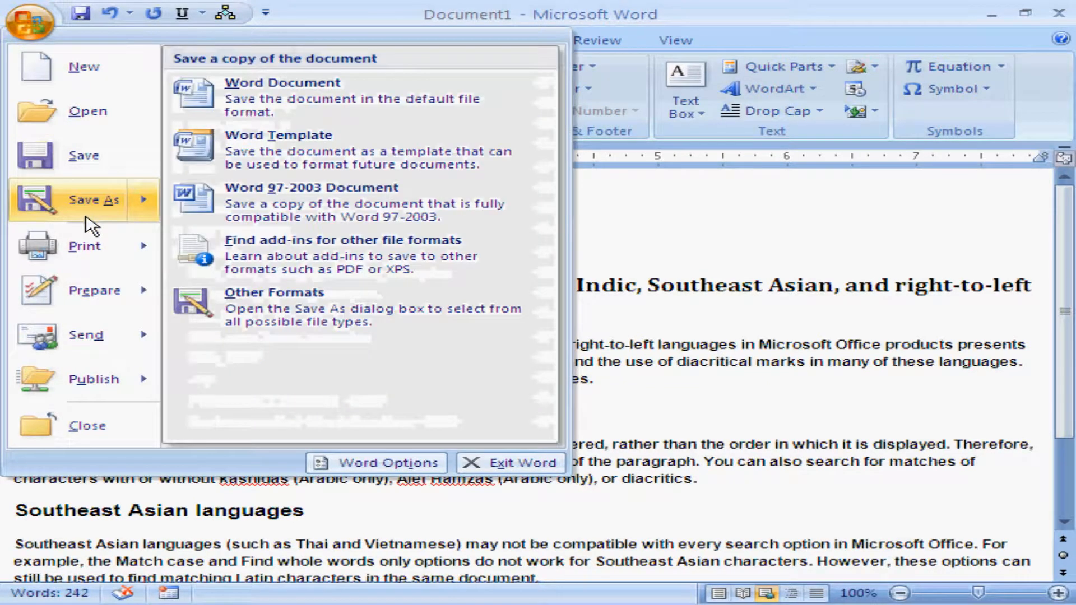
click(291, 308)
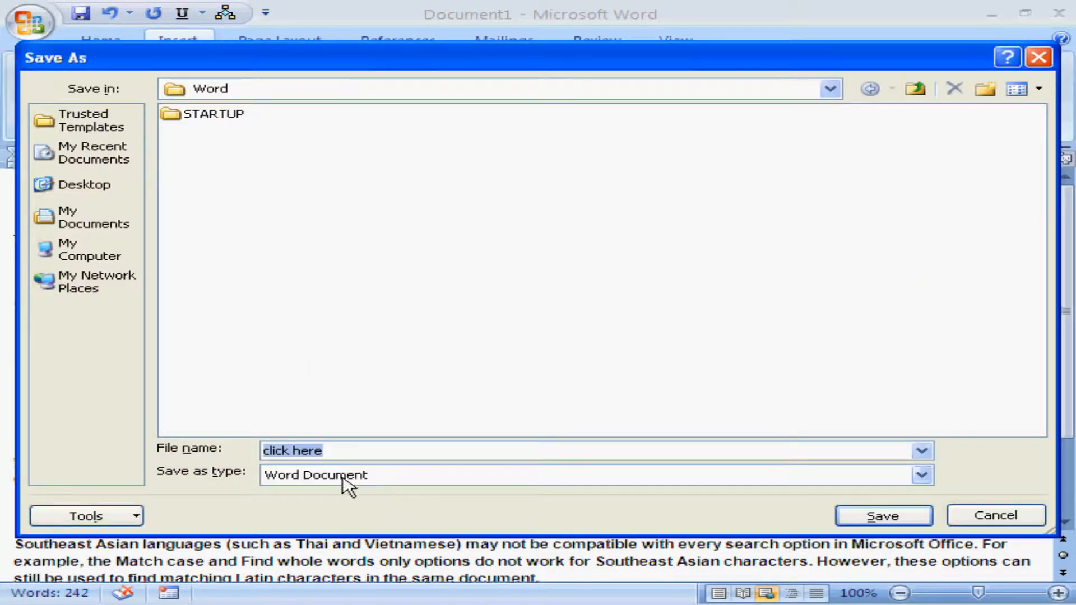
click(922, 476)
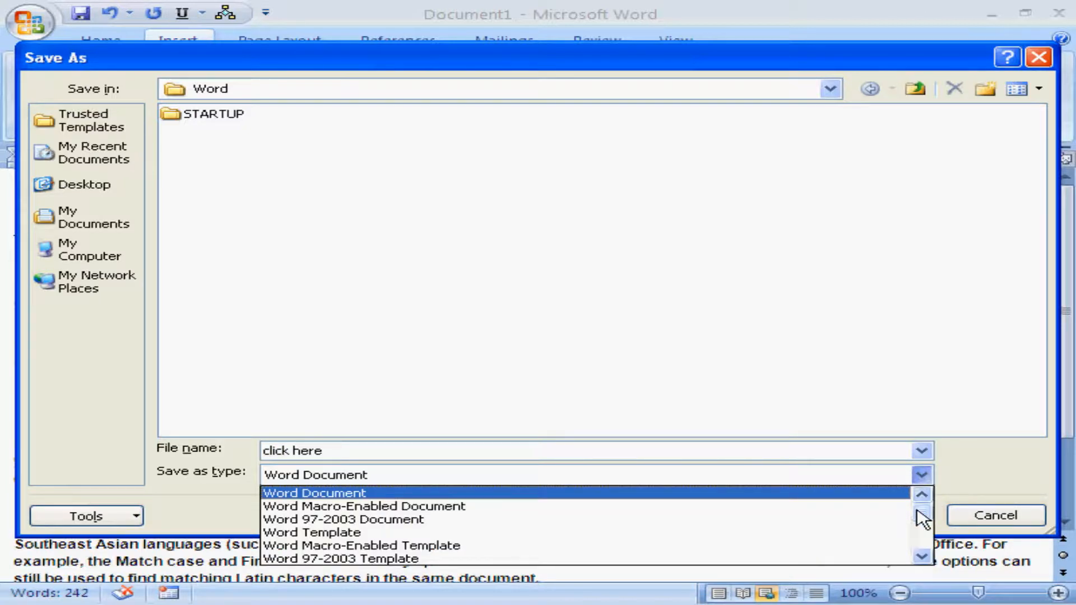
drag(921, 514, 922, 531)
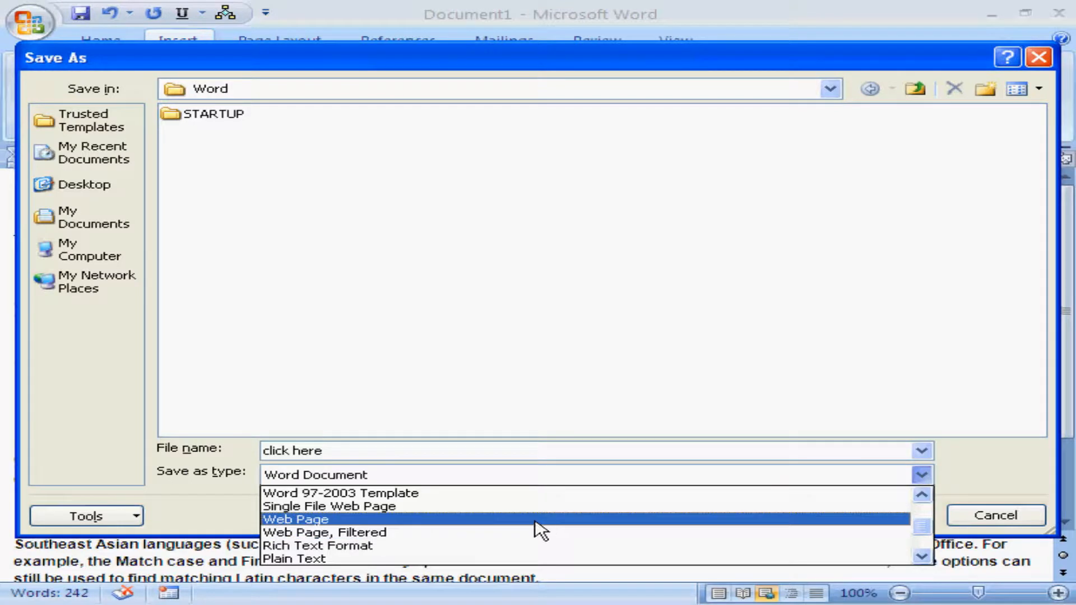
click(534, 520)
click(379, 421)
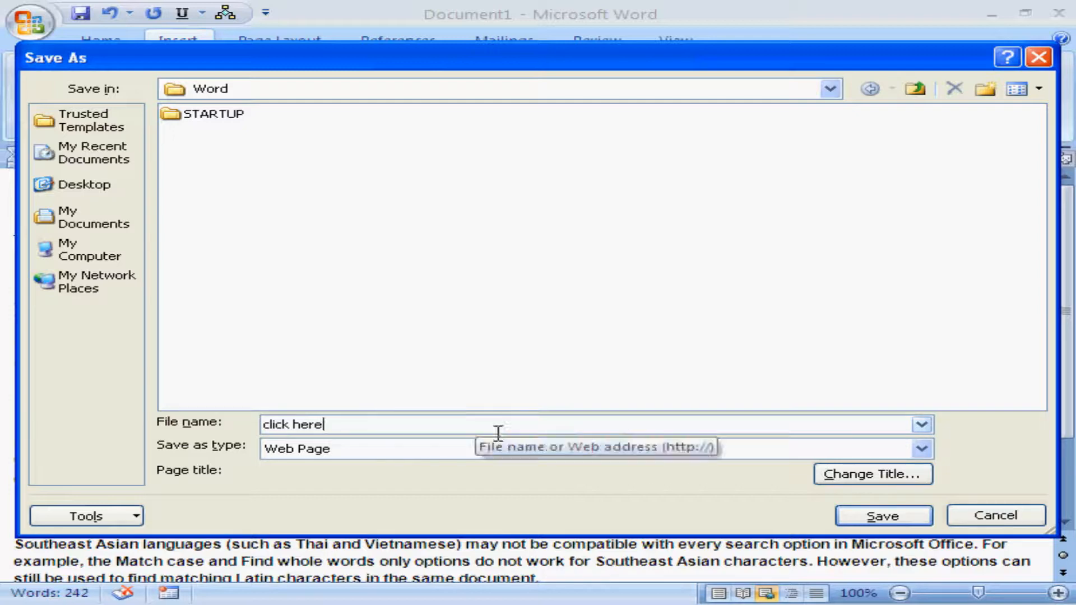
click(991, 518)
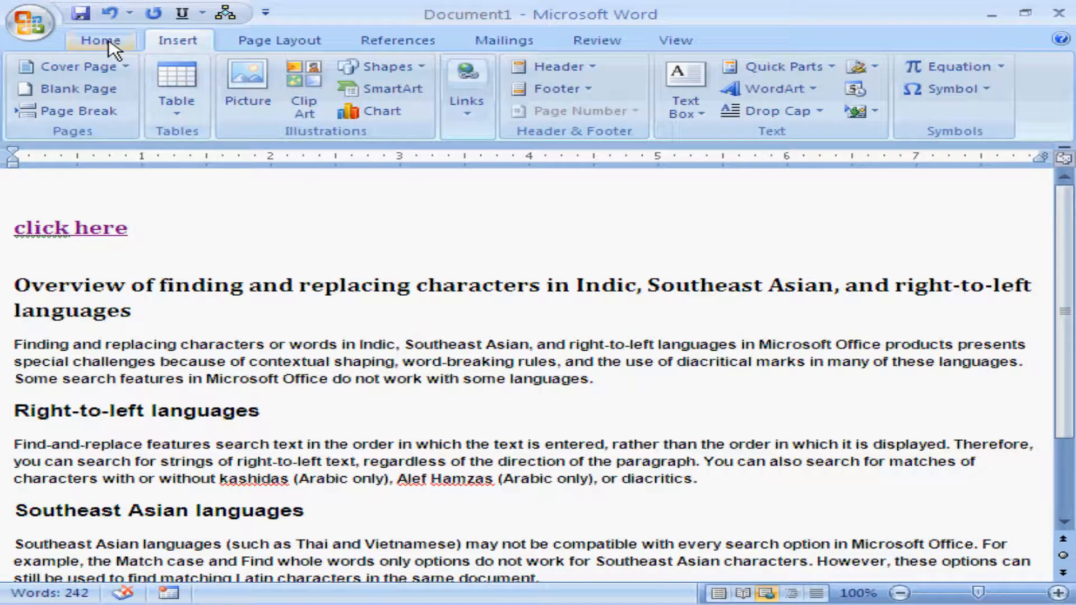
Step: Switch the document from Web Layout to Print Layout view
click(676, 40)
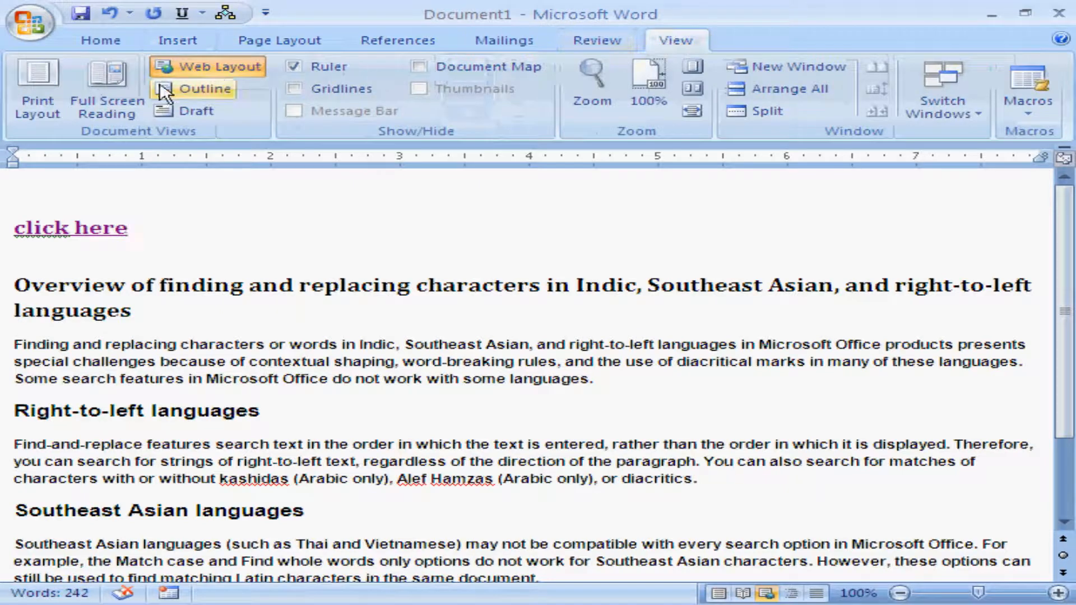
click(36, 106)
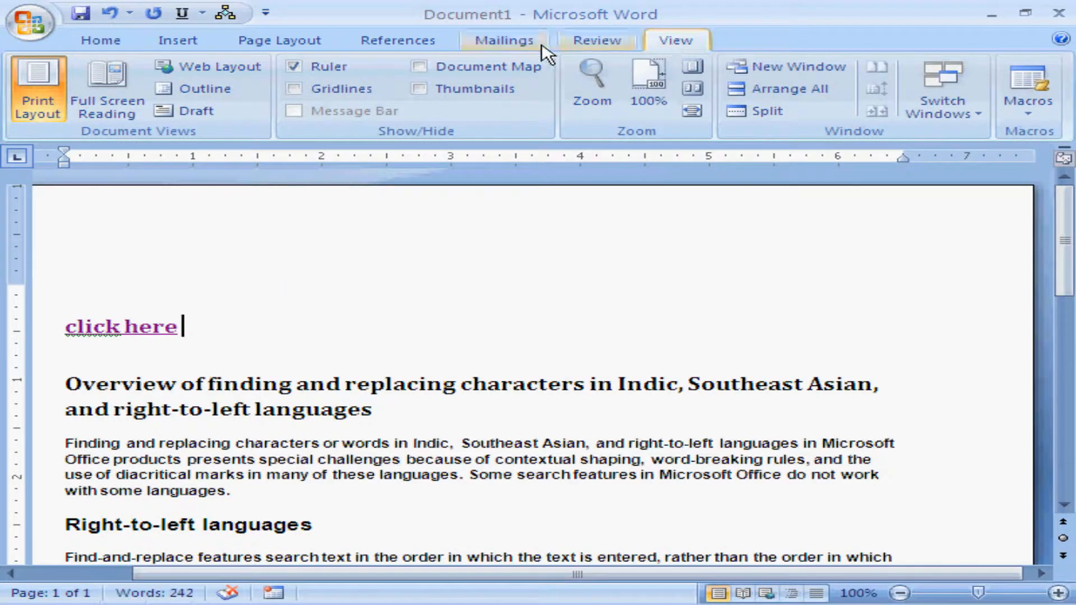
Step: Hide and restore the ruler twice, and show the page gridlines briefly before hiding them again
click(293, 67)
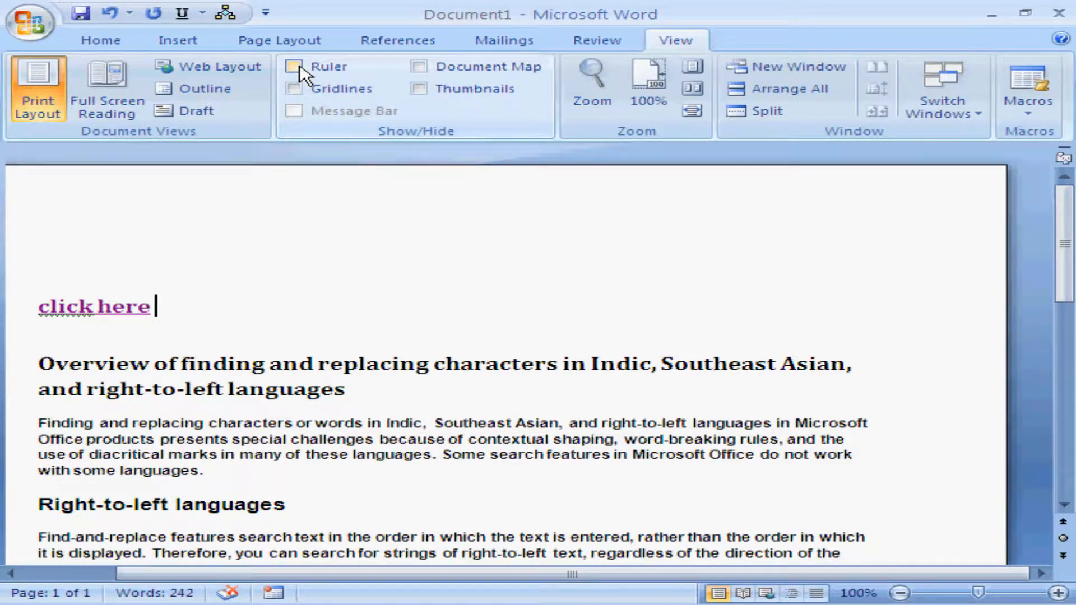
click(298, 67)
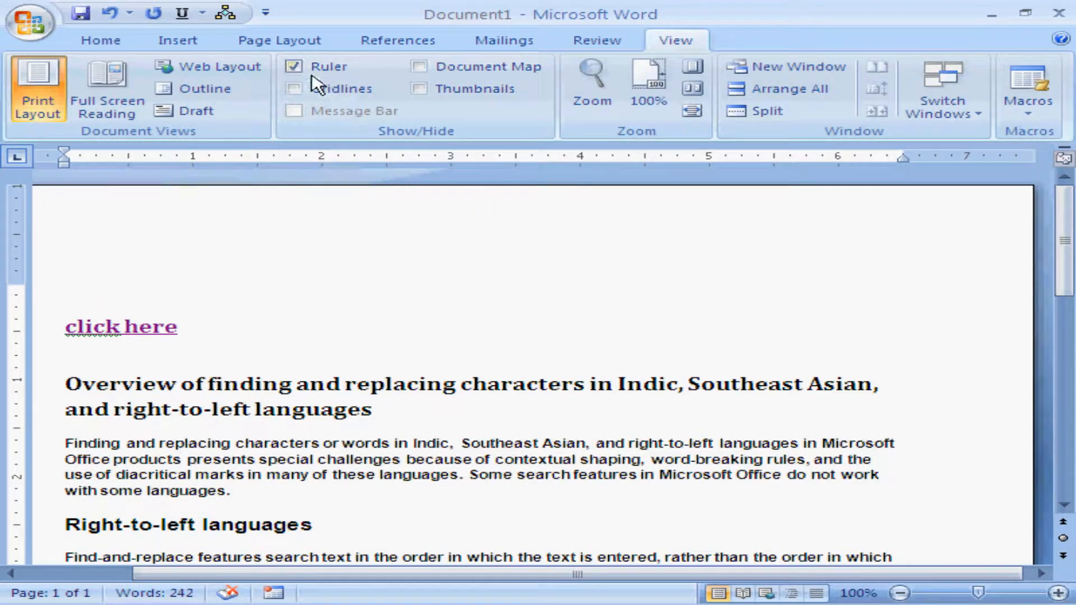
click(293, 67)
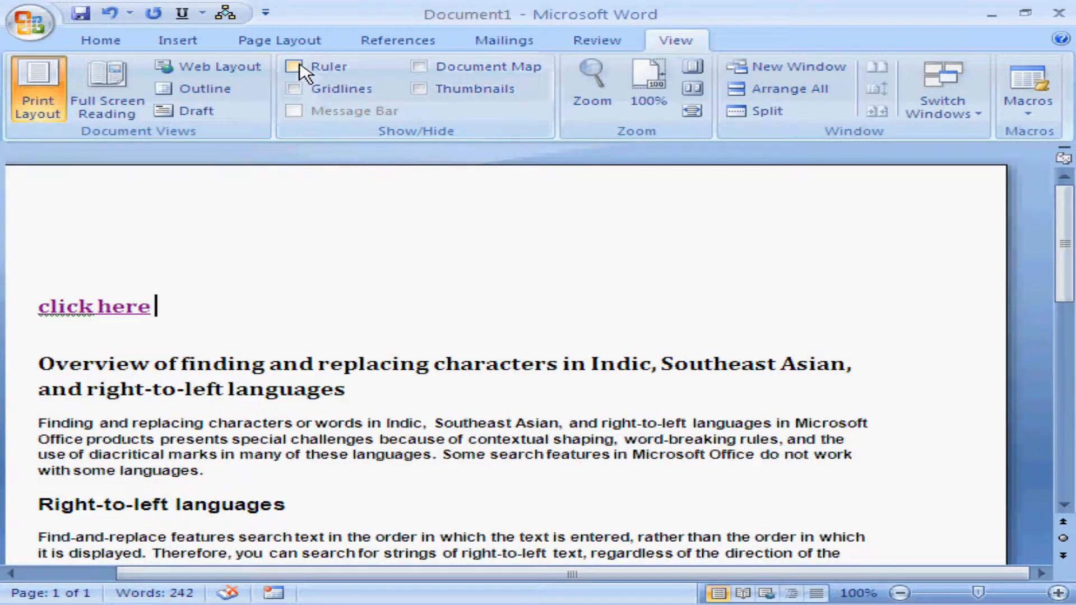
click(299, 66)
click(296, 89)
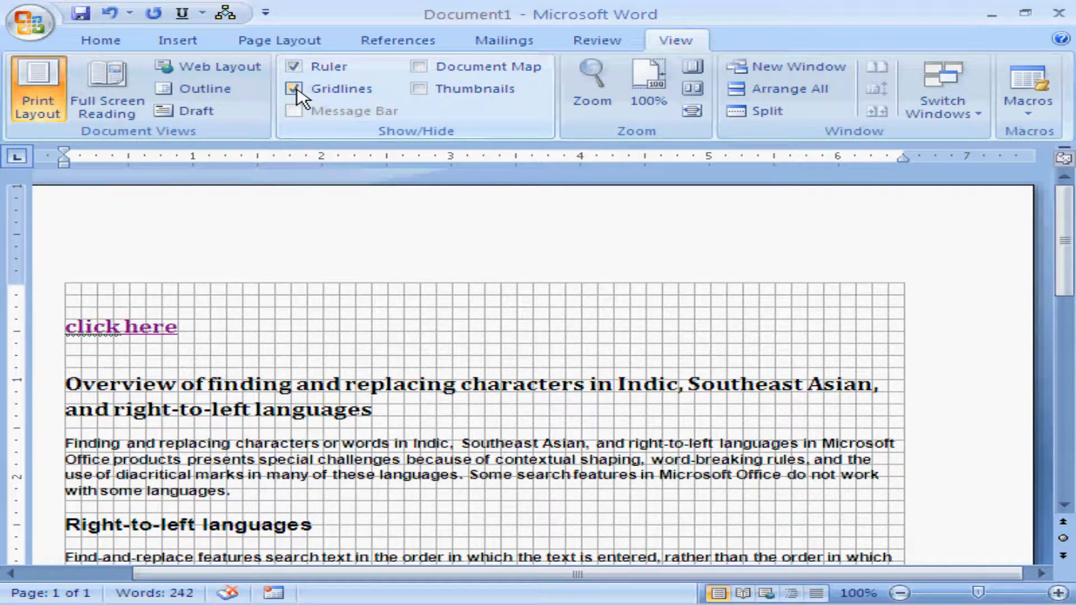
click(295, 89)
Step: Show the Document Map, use it to jump between the document's headings, finishing at the main Overview heading, and hide it
click(419, 66)
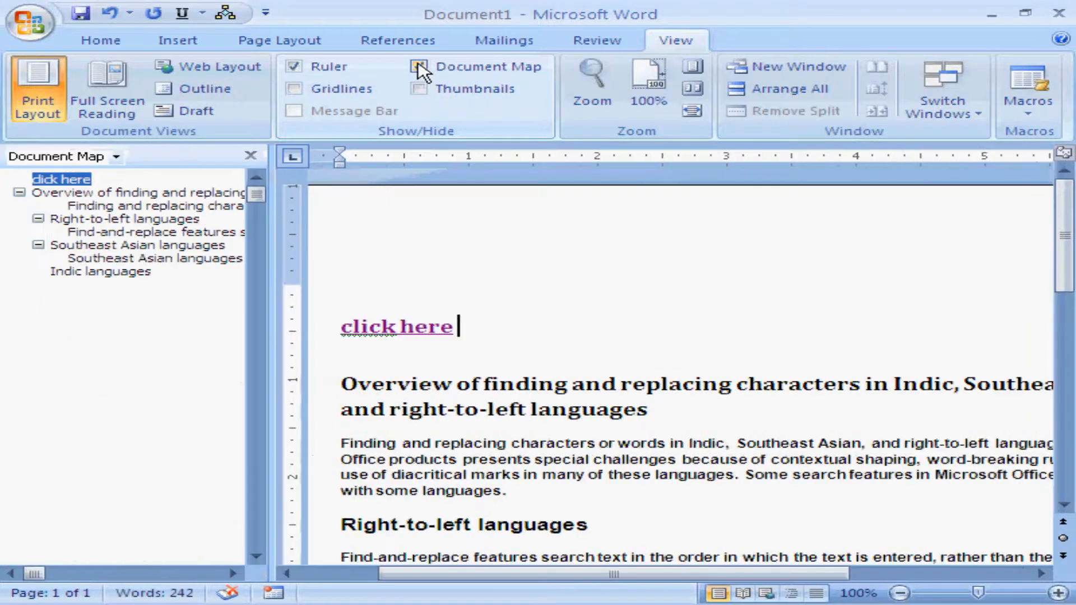
click(62, 194)
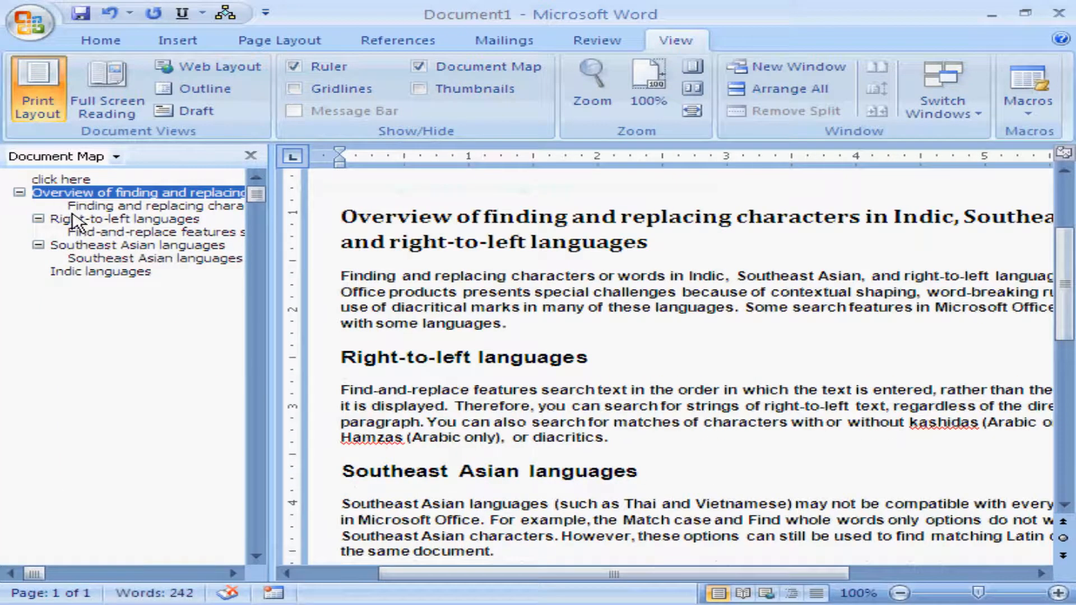
click(72, 220)
click(94, 246)
click(97, 259)
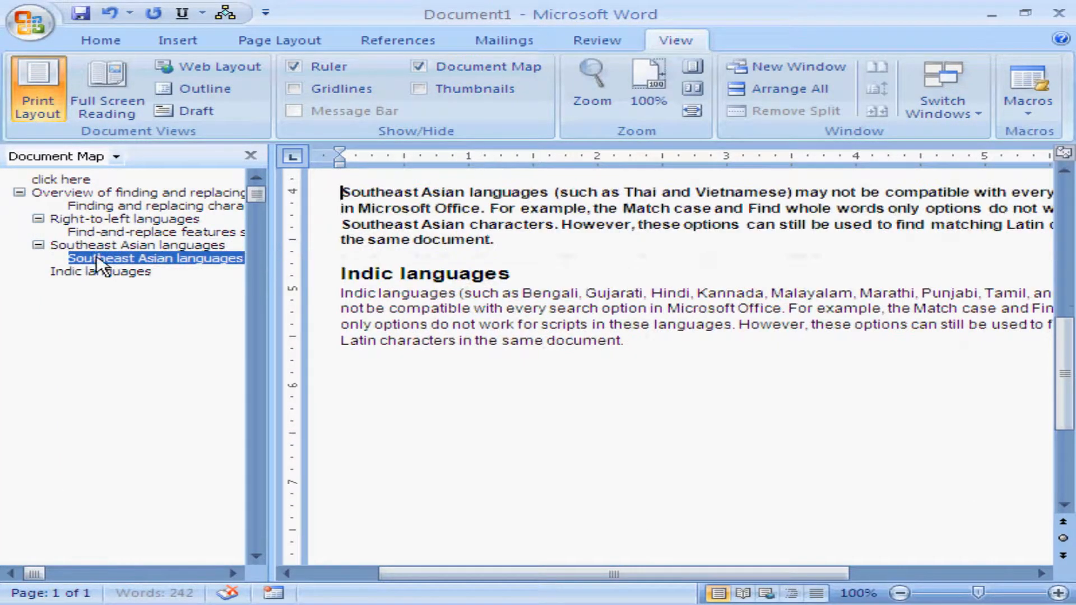
click(99, 272)
click(98, 245)
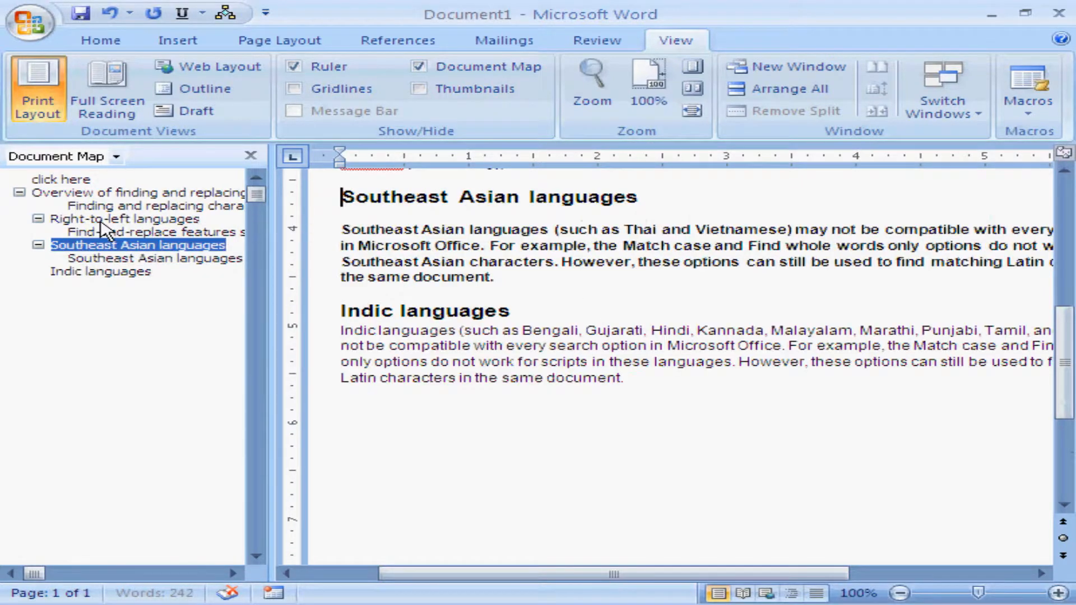
click(106, 219)
click(103, 197)
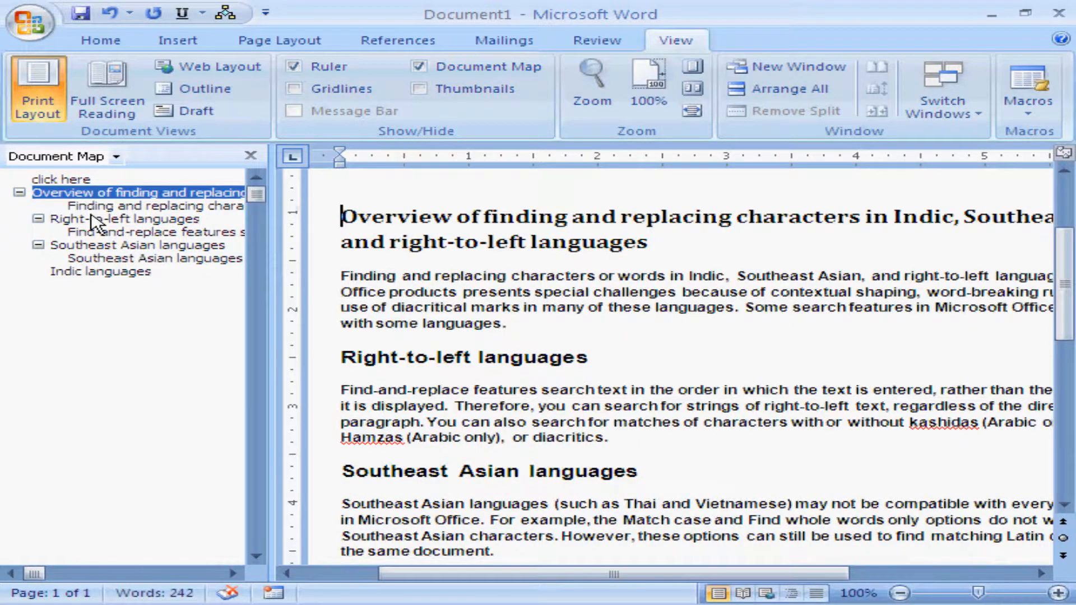
click(95, 220)
click(98, 245)
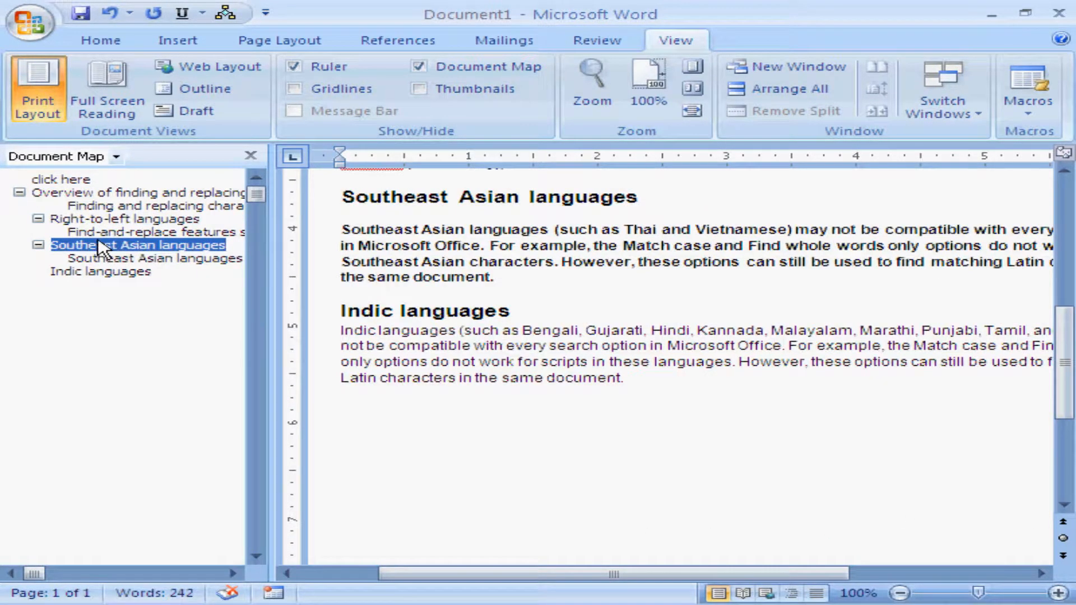
click(98, 272)
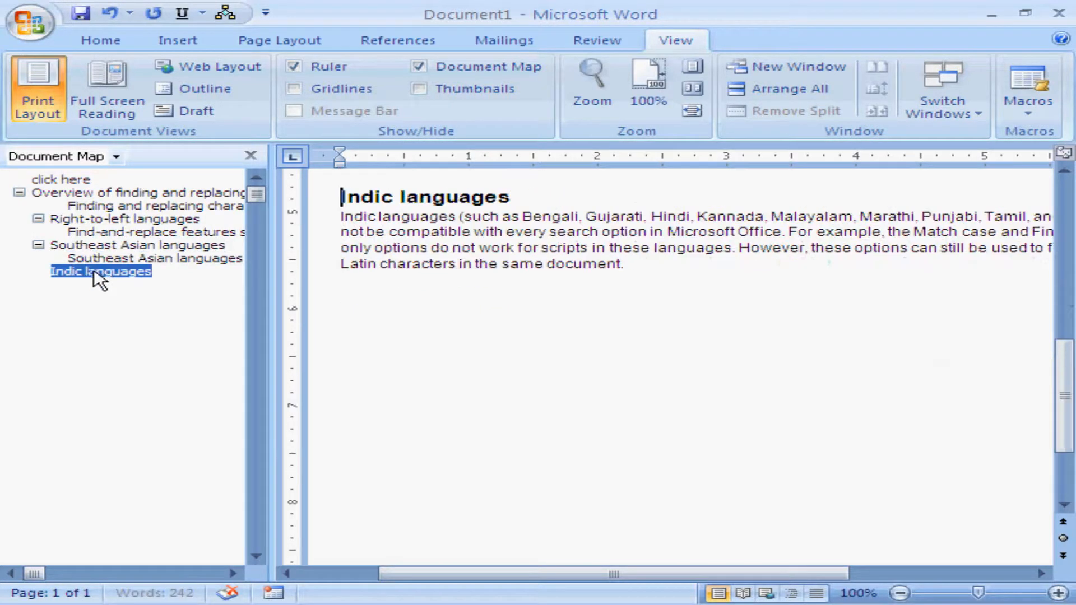
click(98, 245)
click(103, 231)
click(105, 206)
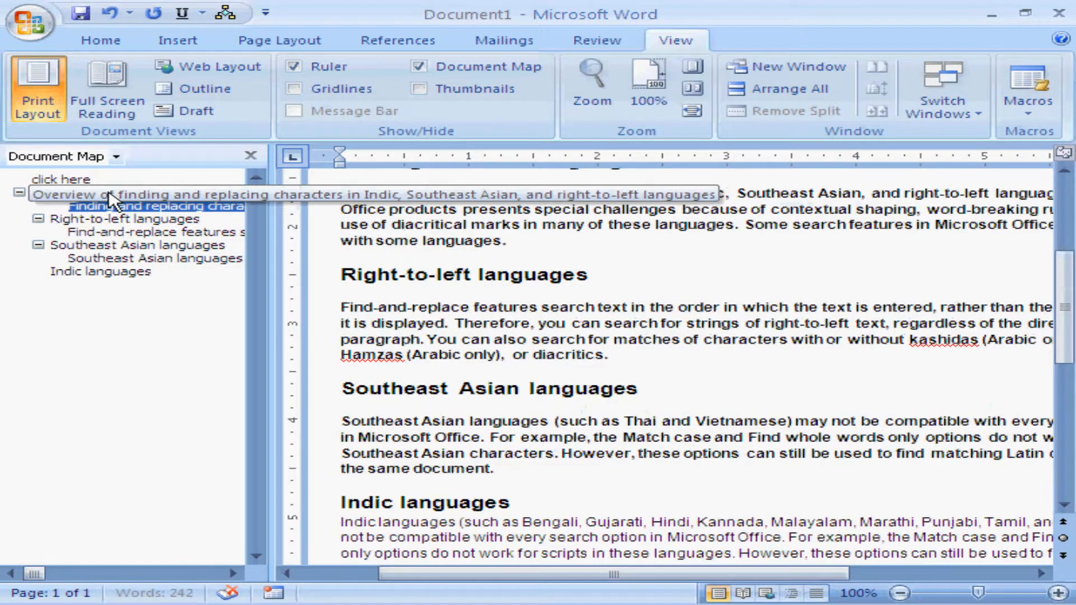
click(104, 194)
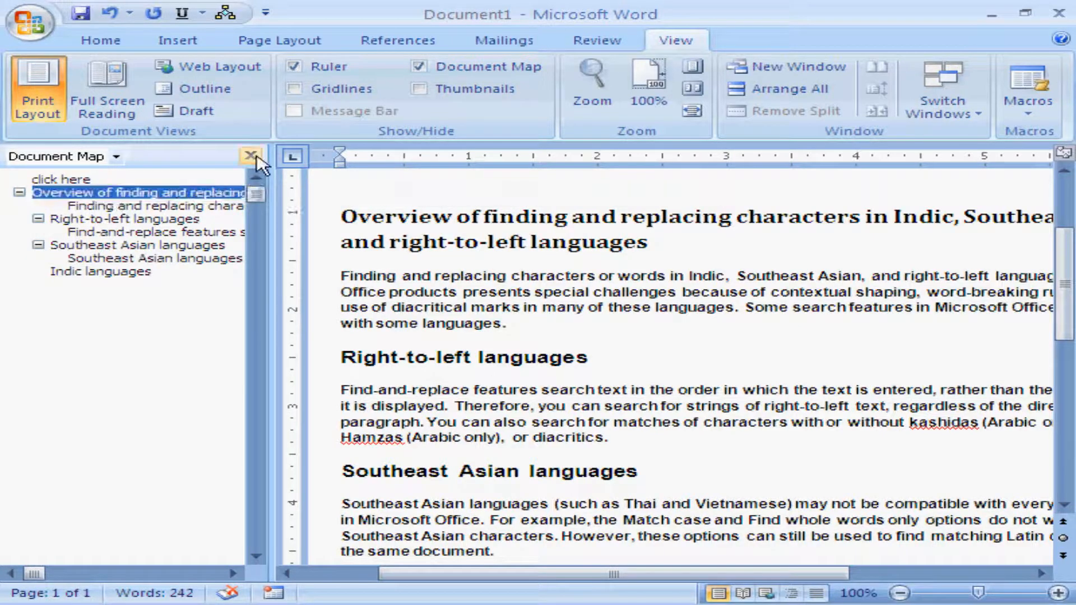
click(421, 69)
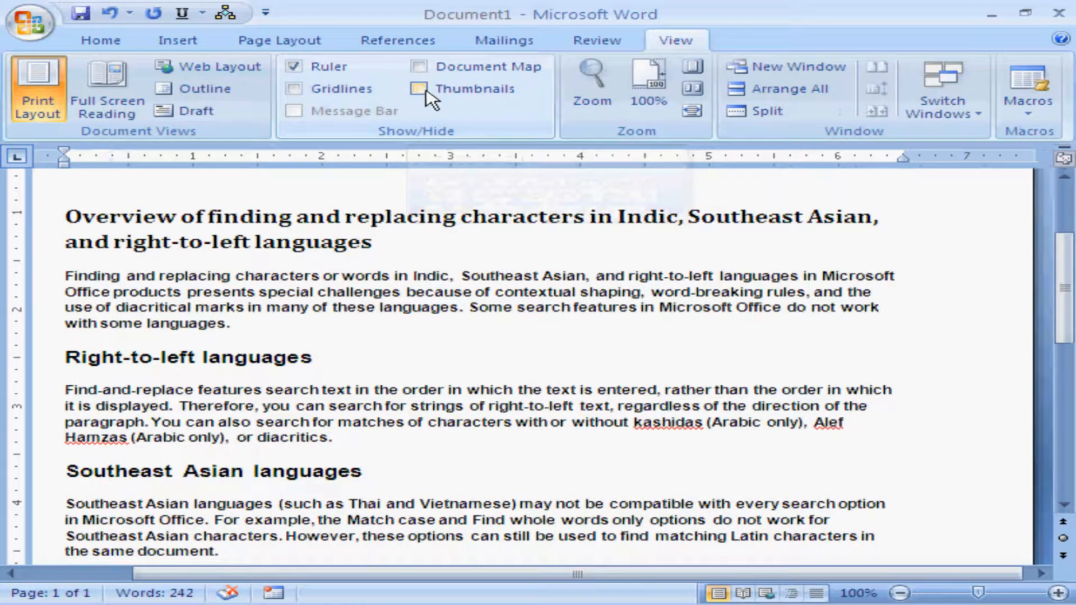
Step: Show the page thumbnails beside the document and hide them again
click(420, 89)
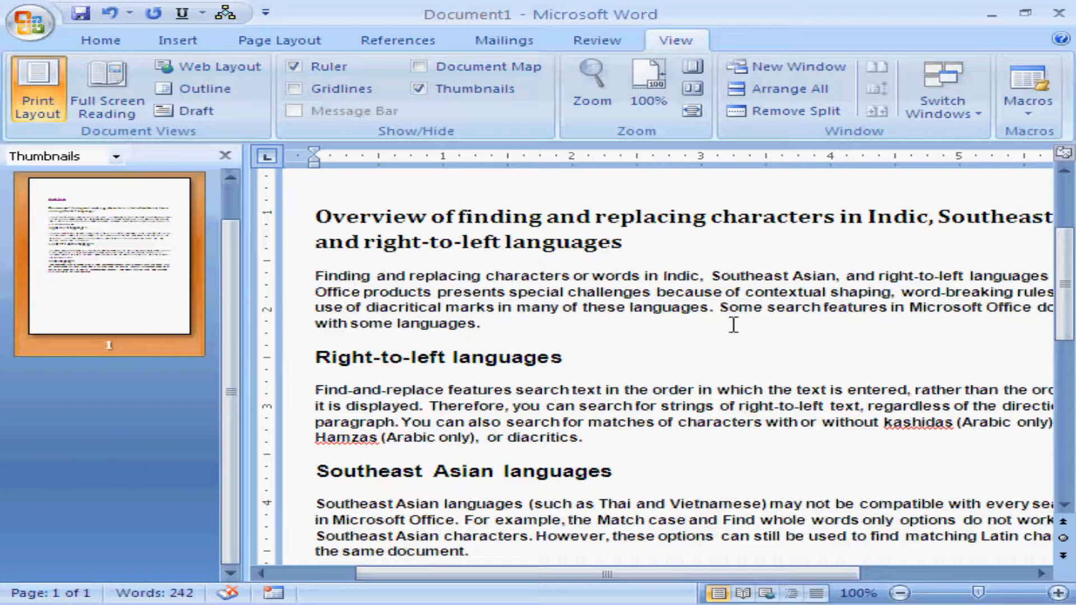
click(420, 88)
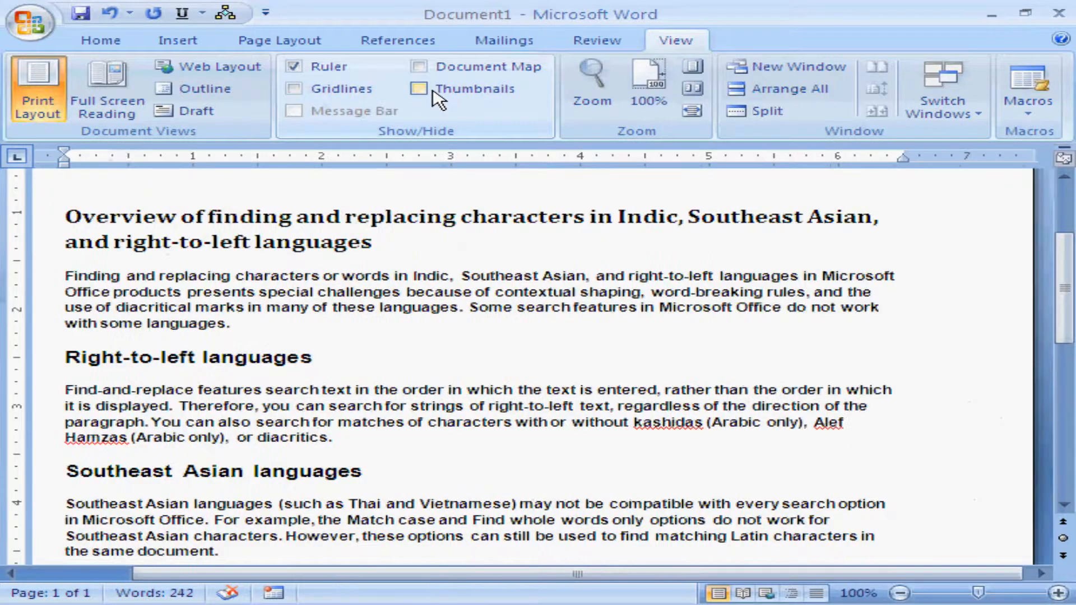
Step: Zoom the document to 200% and look through the enlarged text, returning to the main Overview heading
click(587, 90)
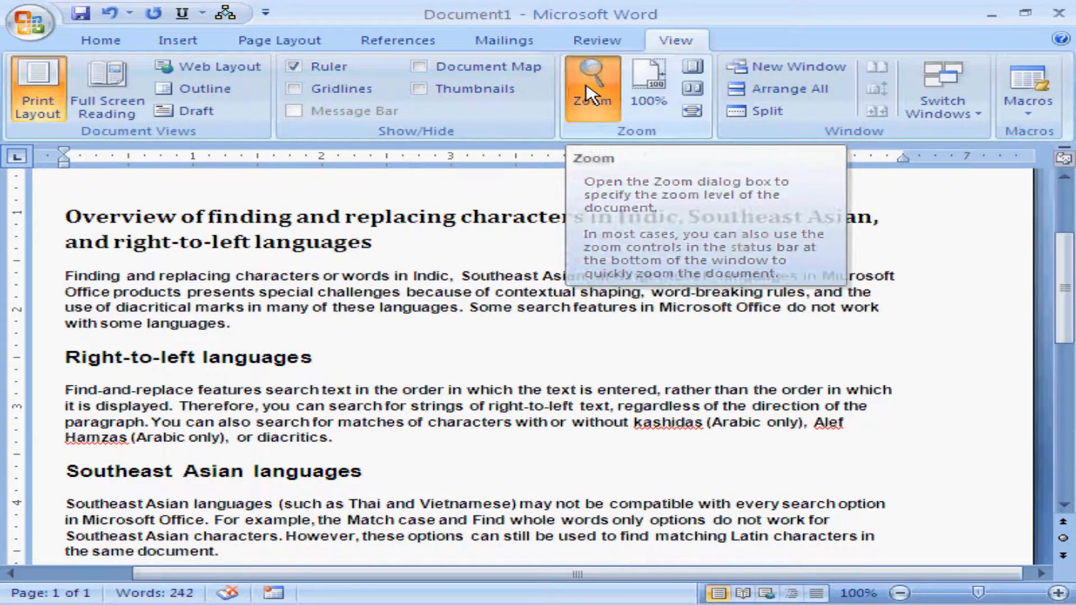
click(315, 178)
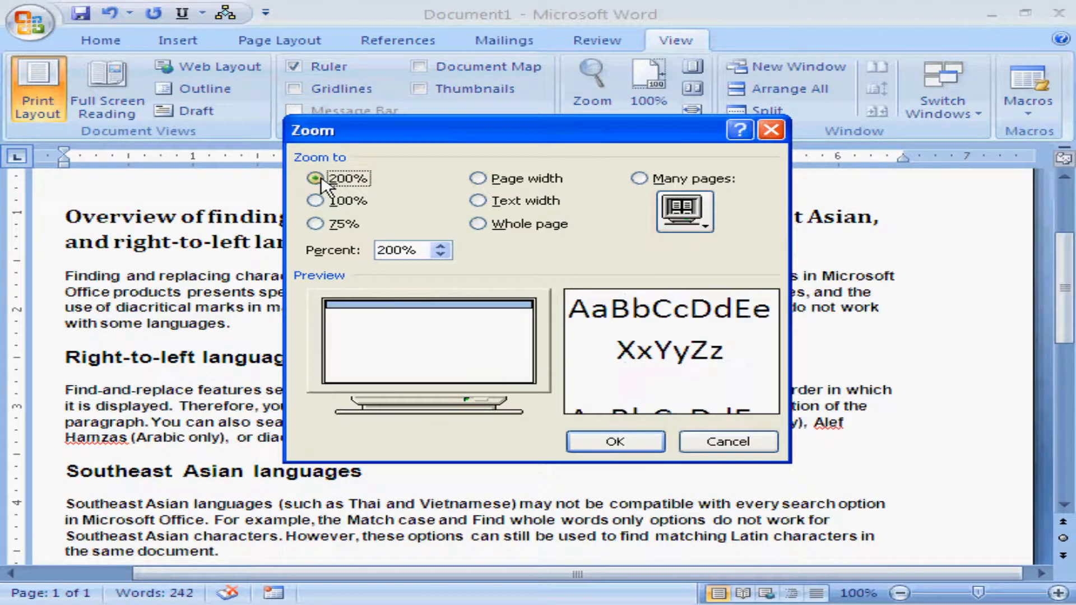
click(614, 443)
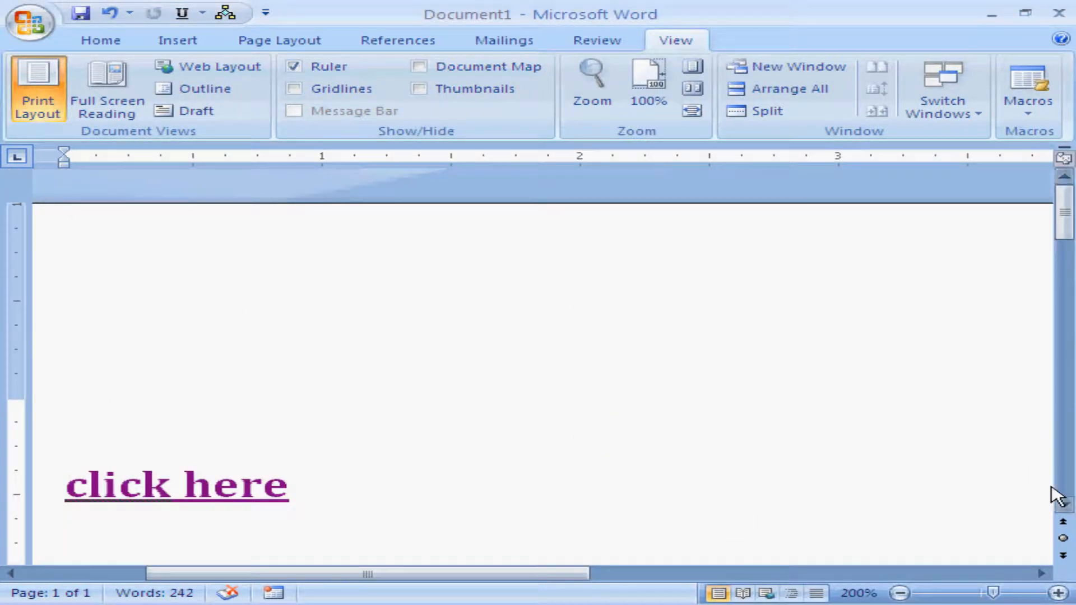
click(1064, 505)
scroll(1067, 500, down, 10)
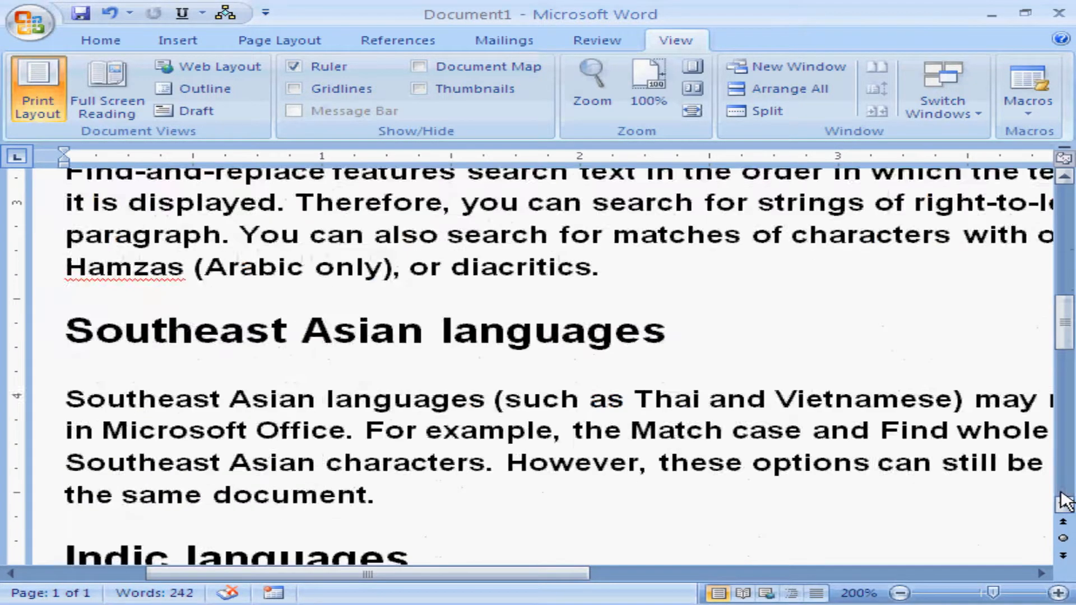
drag(1068, 392, 1071, 252)
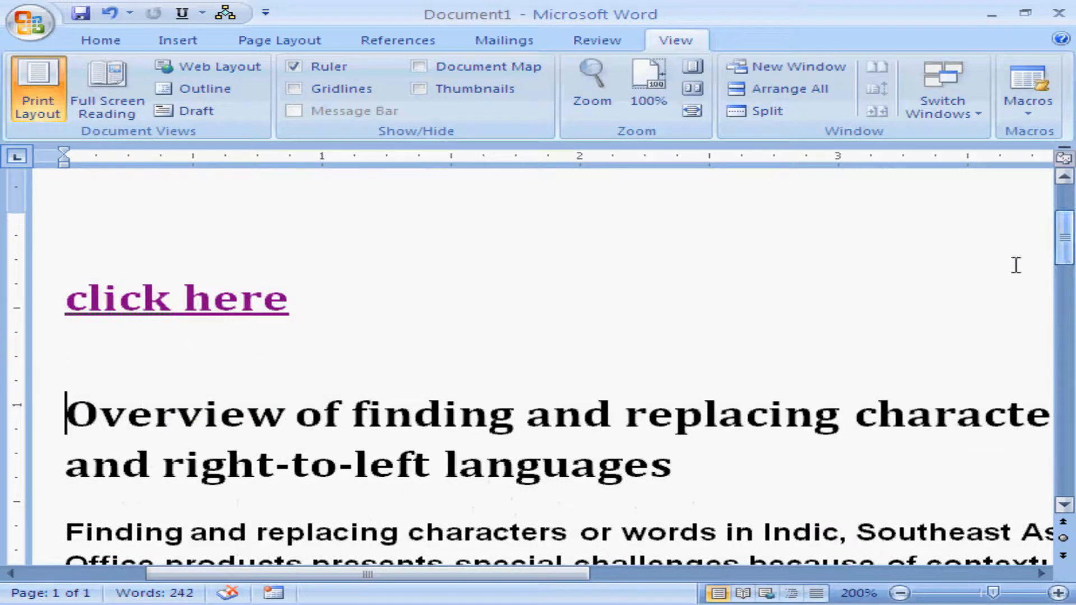
Step: Set the document zoom back to 100%
click(611, 110)
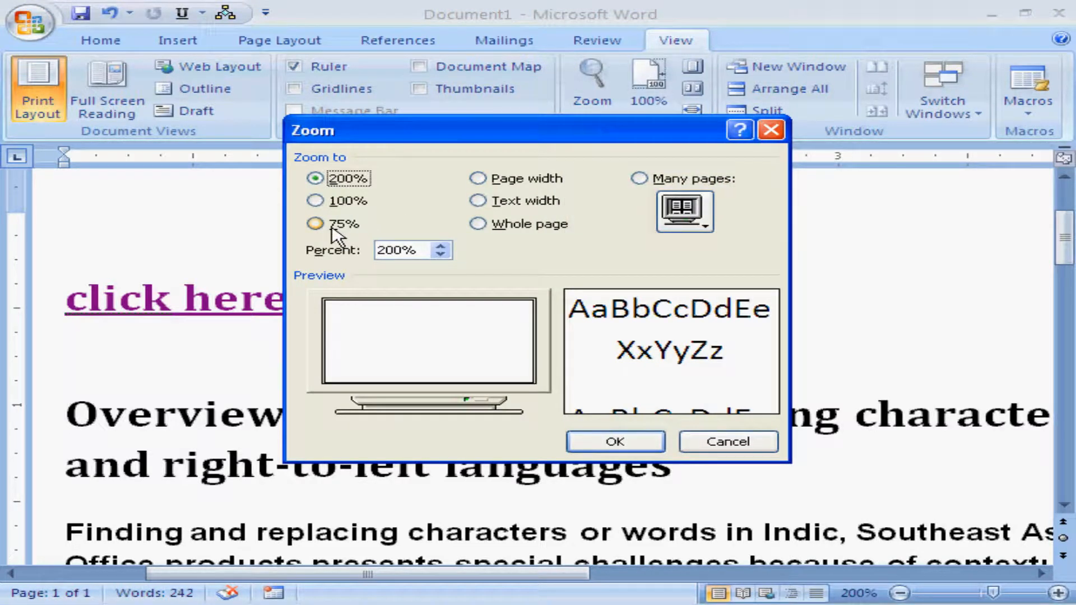
click(336, 202)
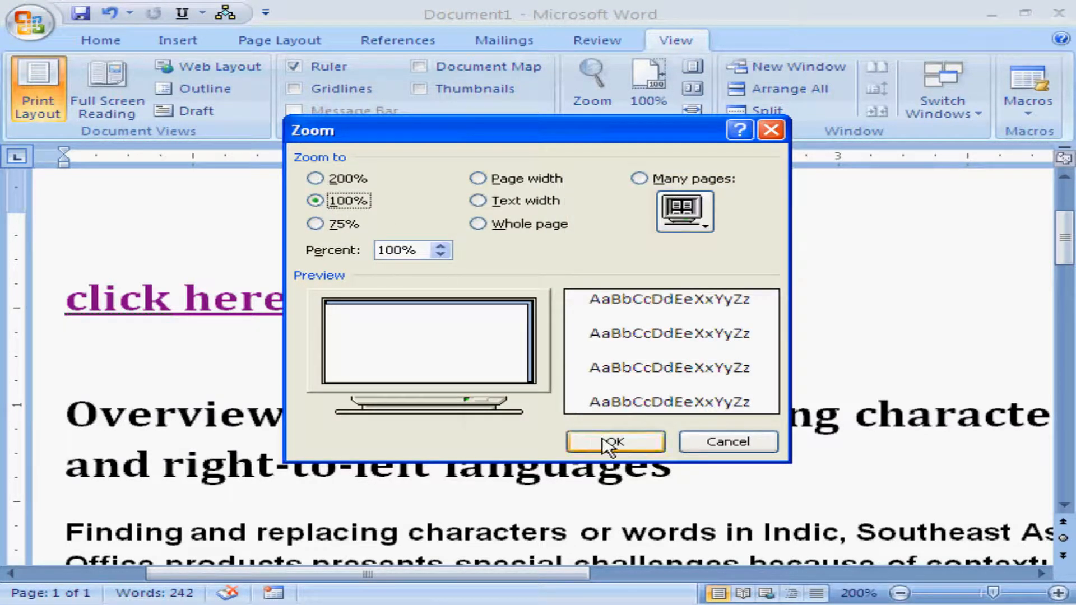
click(608, 445)
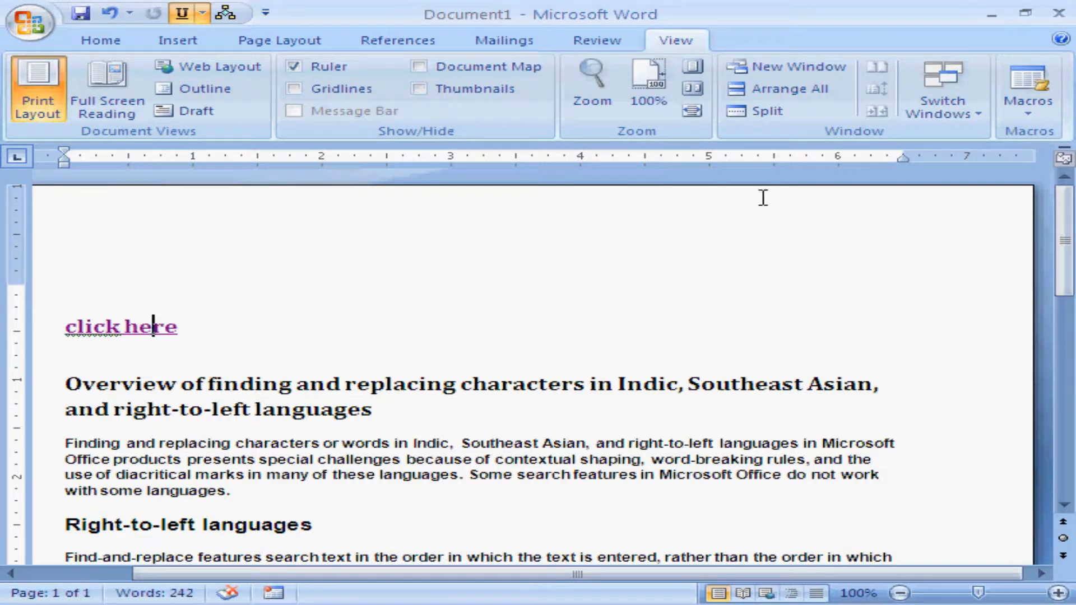
Step: Open a second window of the same document and arrange both windows on screen together
click(782, 77)
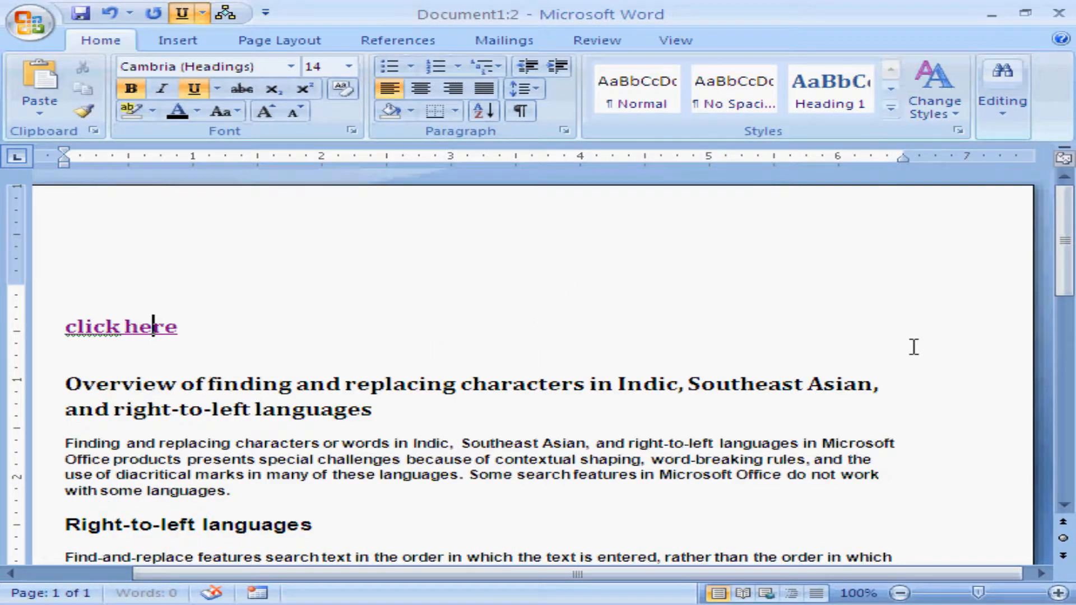
click(673, 41)
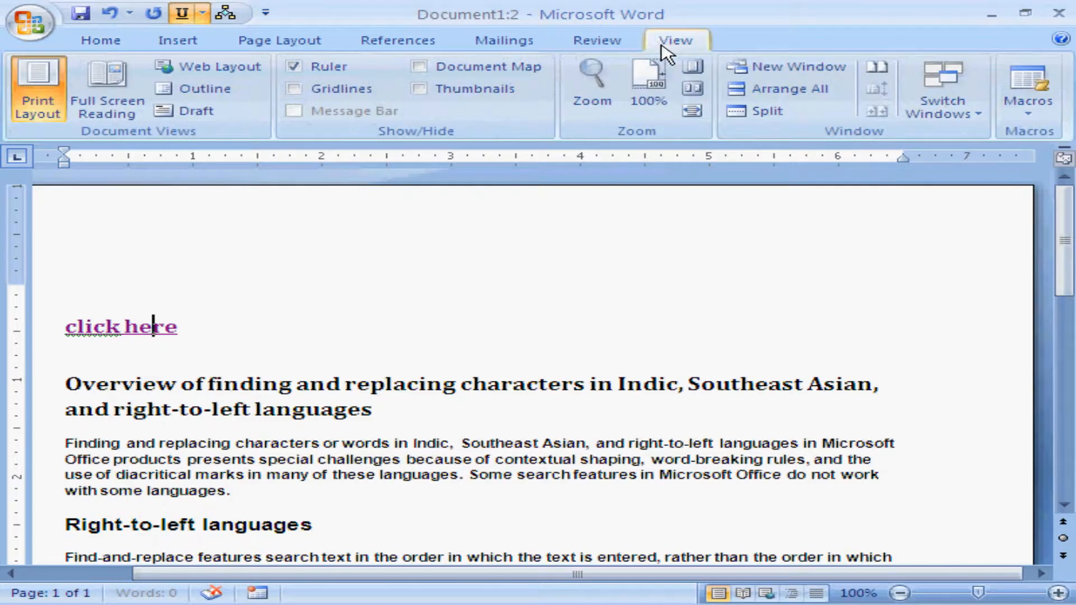
click(779, 93)
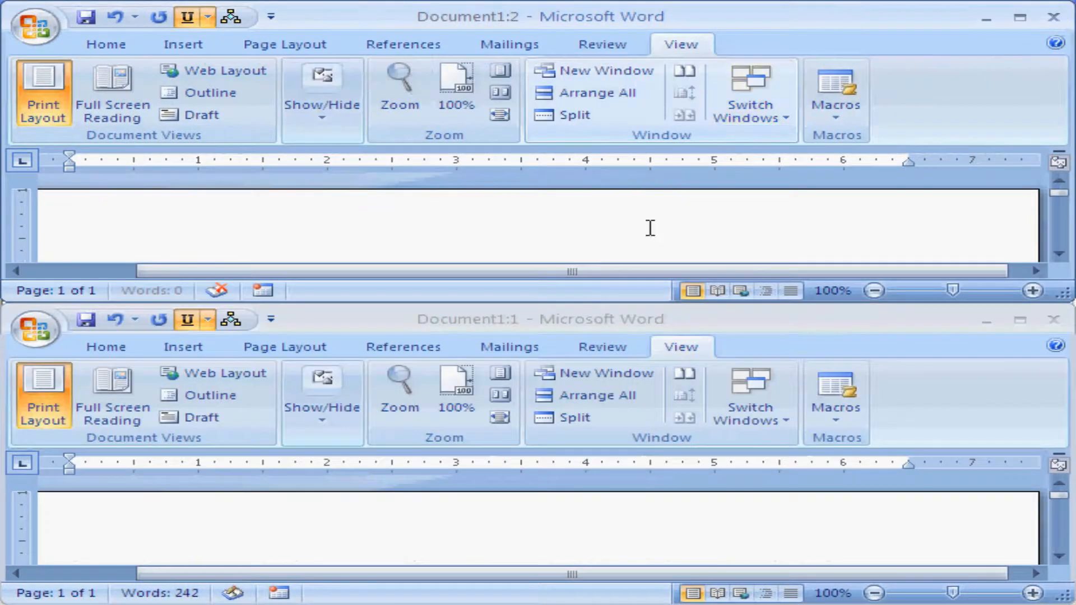
Step: Browse the two document windows independently, bringing Document1:1 to the Indic languages heading, and maximize that window
click(513, 531)
click(1058, 556)
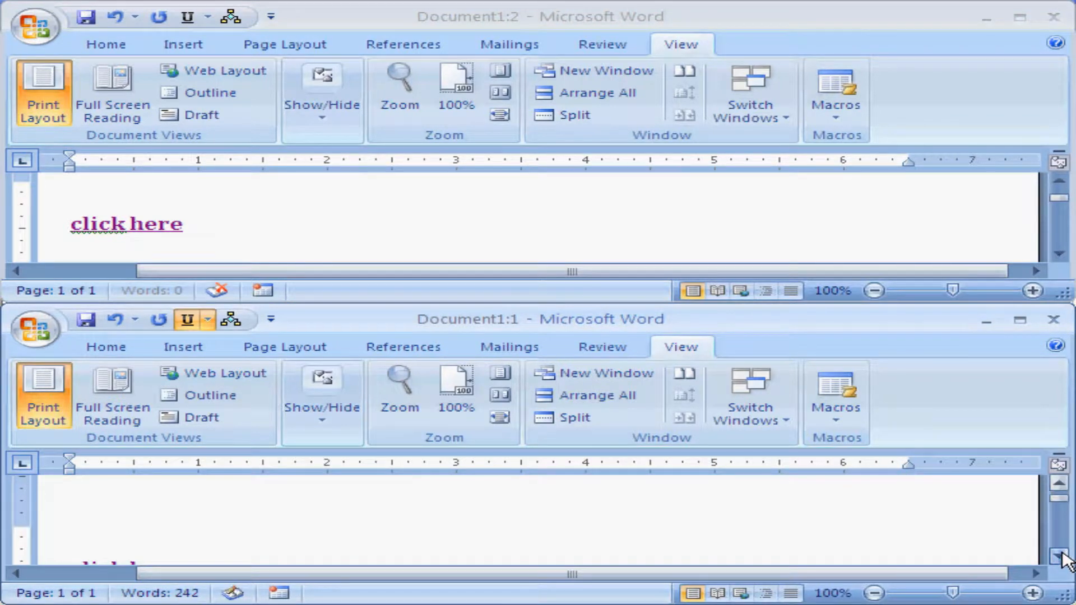
scroll(1058, 556, down, 5)
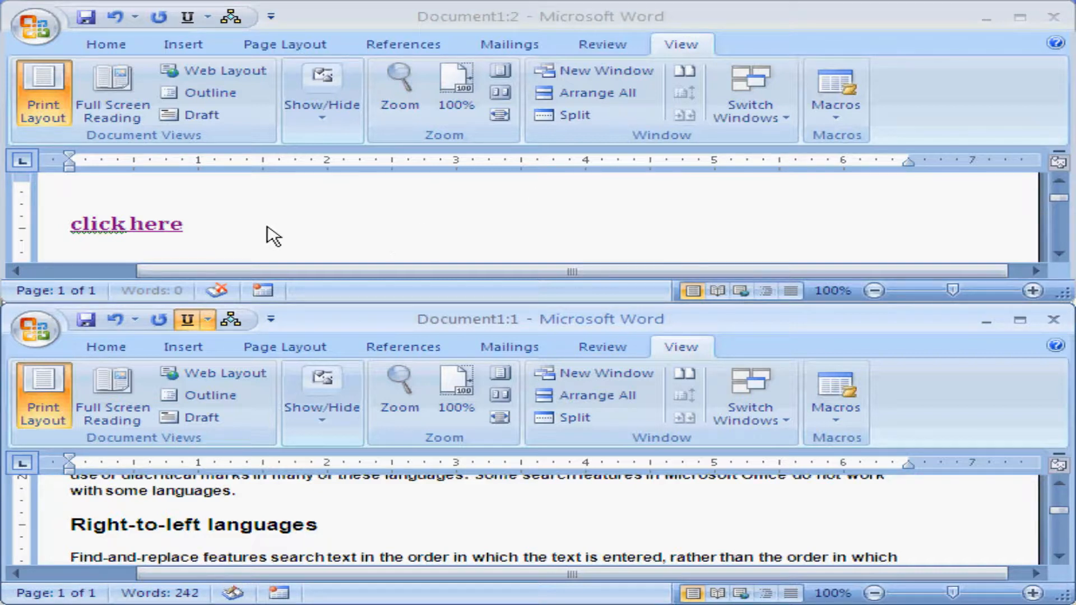
click(1058, 180)
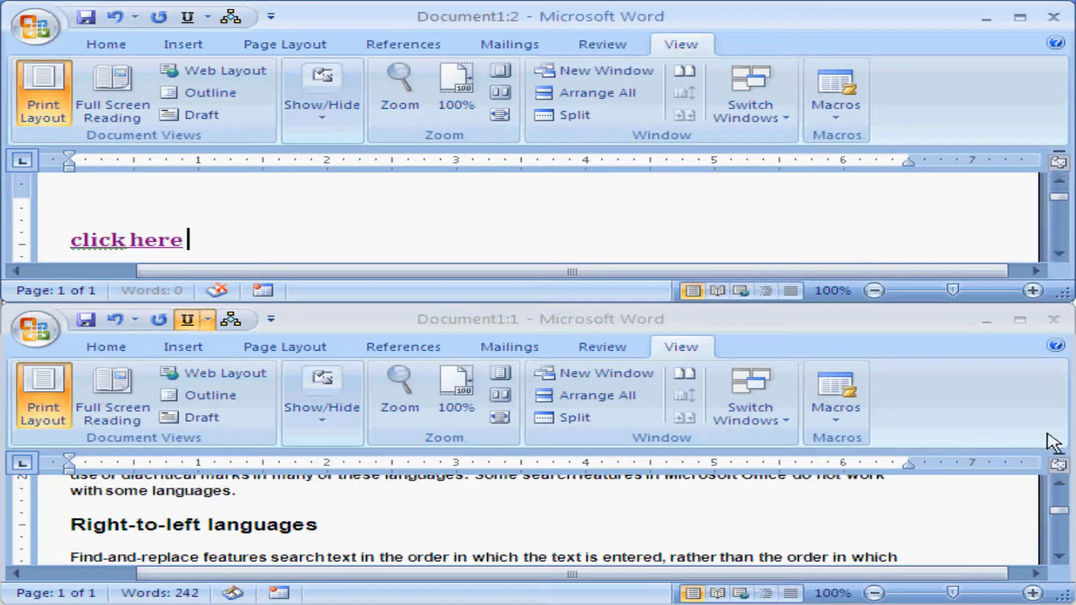
click(1058, 555)
scroll(1059, 556, down, 4)
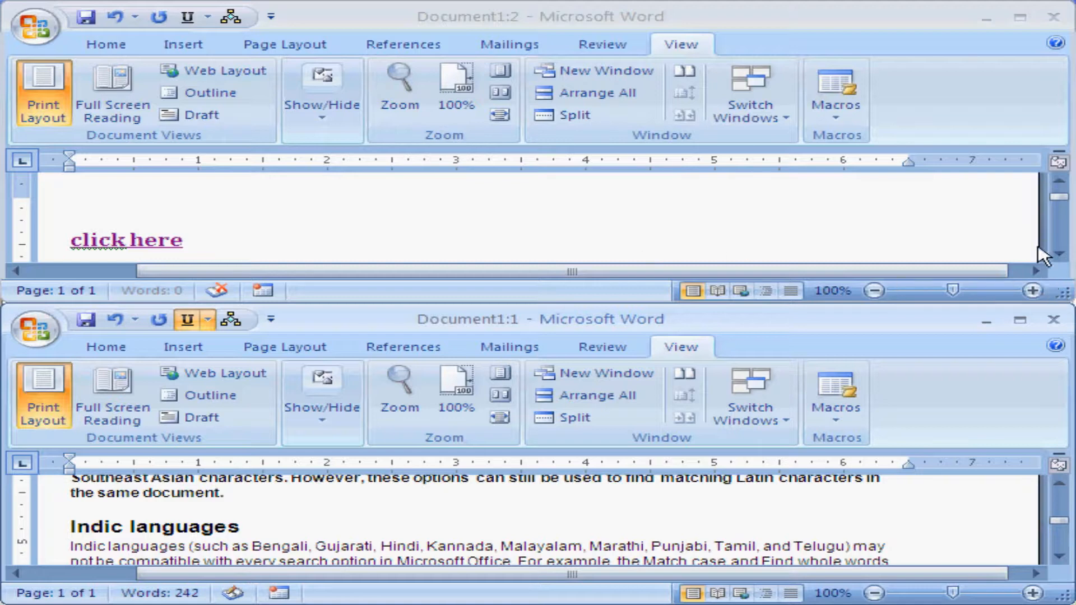
click(1019, 321)
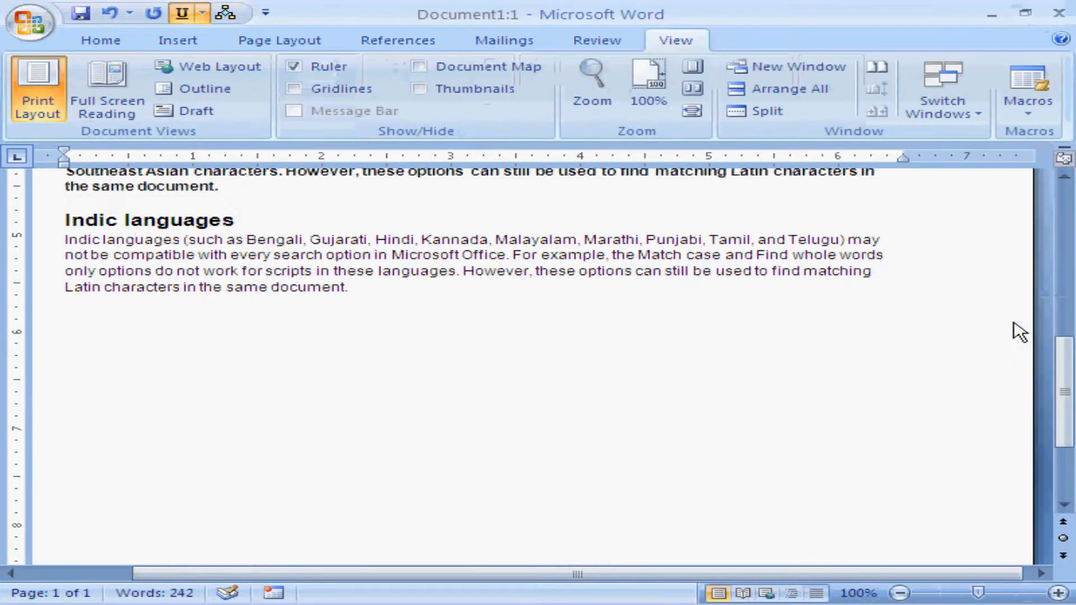
Step: Split the document window into two panes below the Indic languages paragraph, browse the lower pane, and remove the split
click(767, 112)
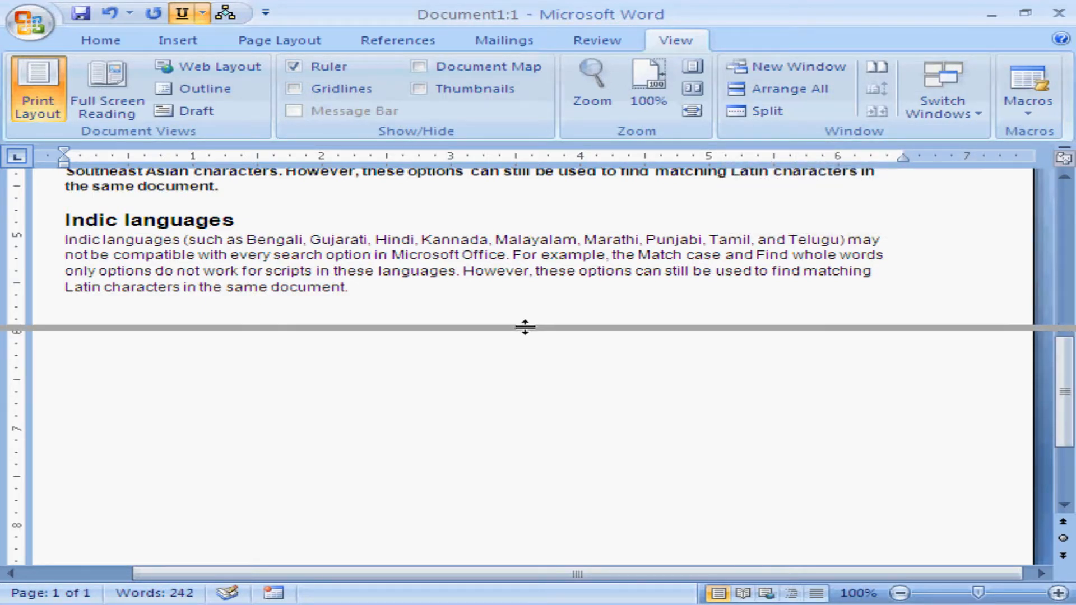
click(522, 206)
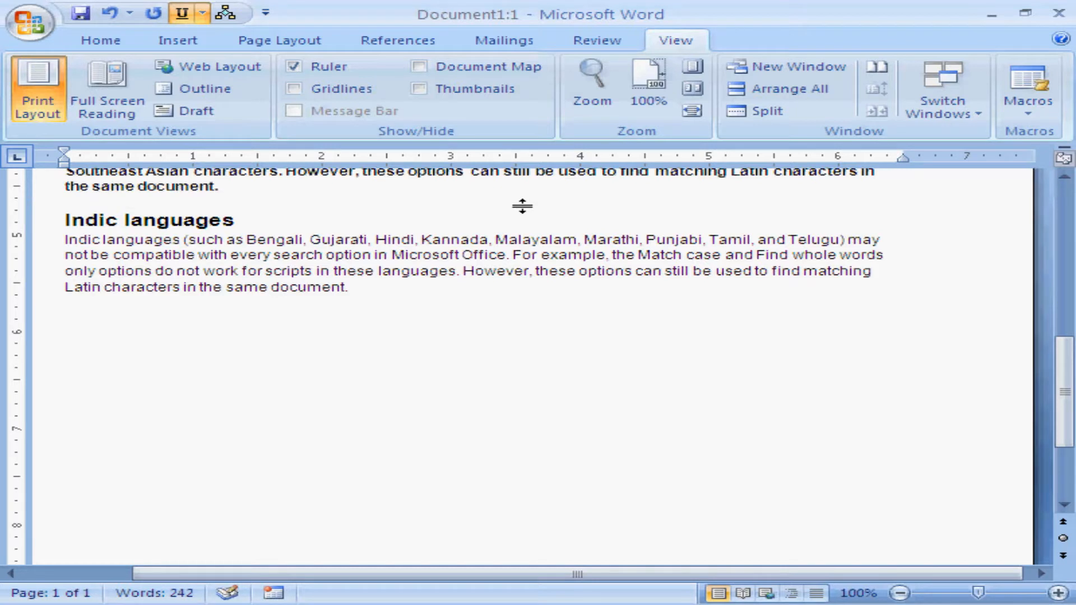
click(769, 111)
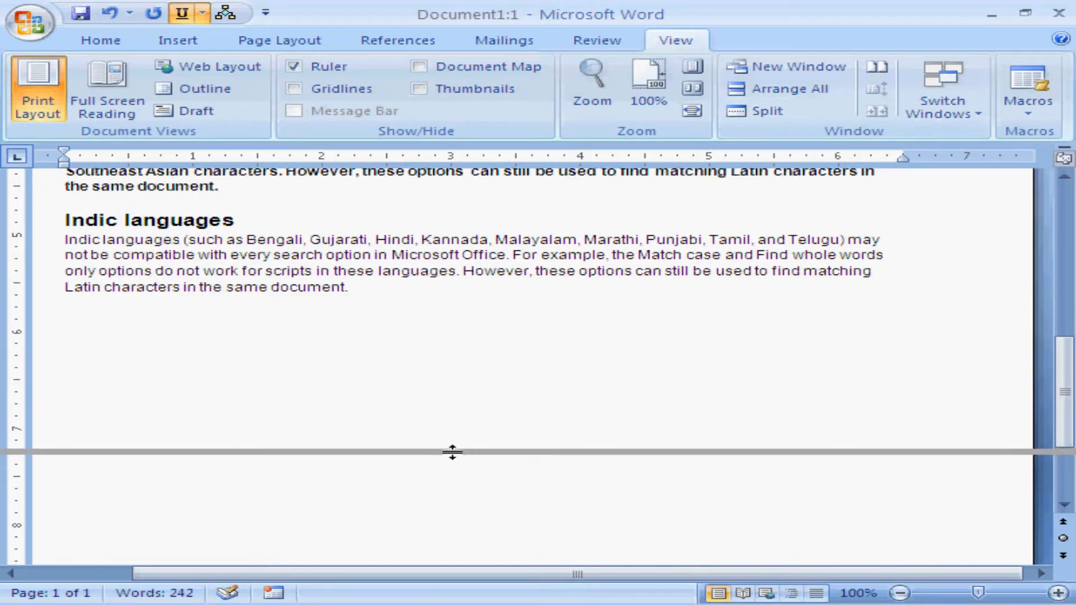
click(459, 424)
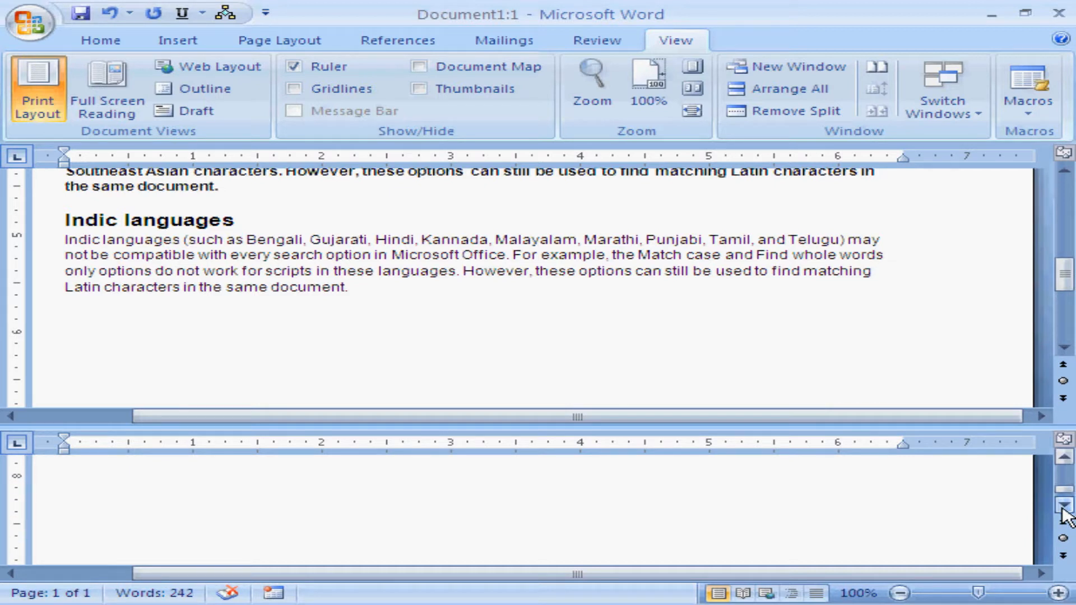
click(1063, 460)
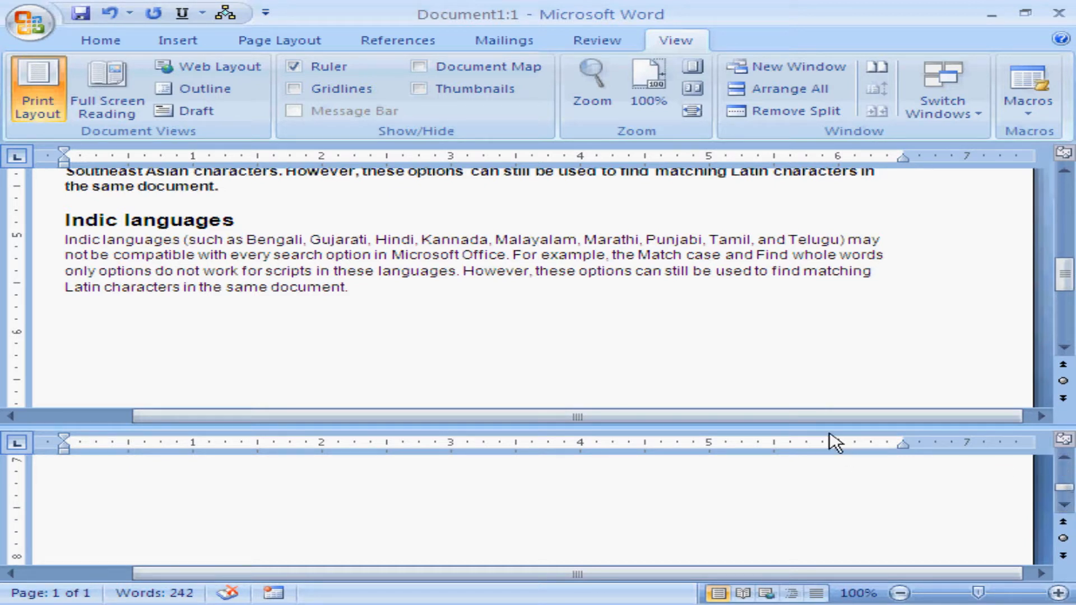
click(776, 112)
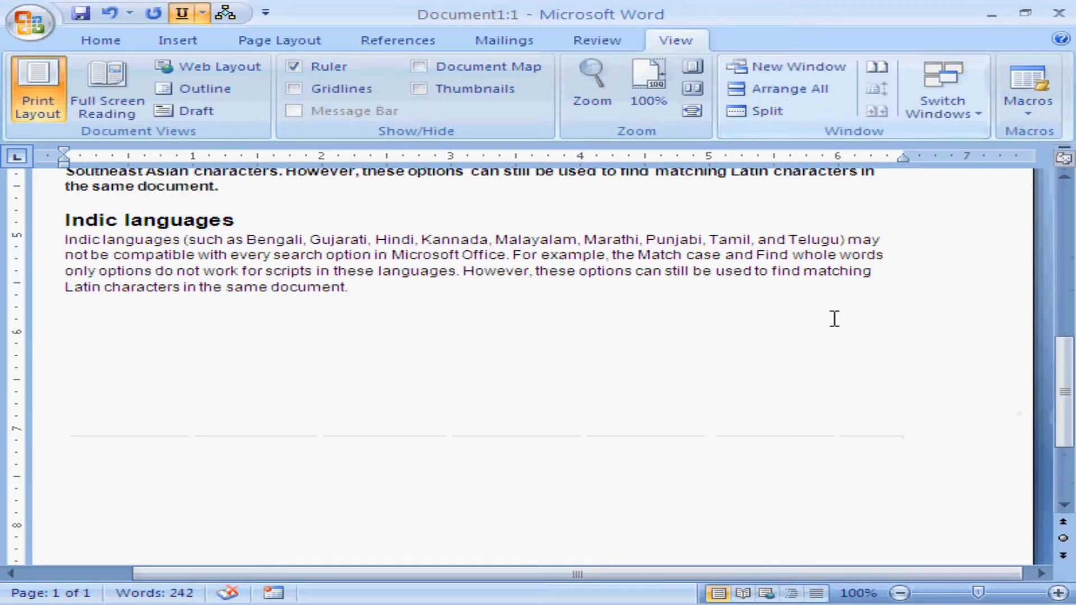
Step: Switch to the Document1:2 window and return to the Document1:1 window
click(935, 115)
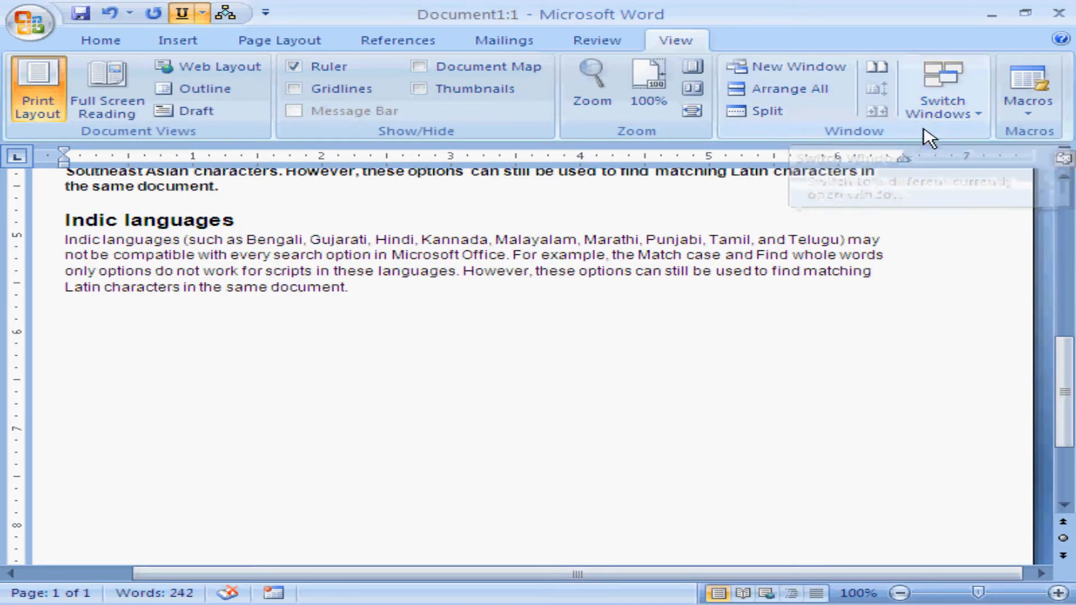
click(947, 158)
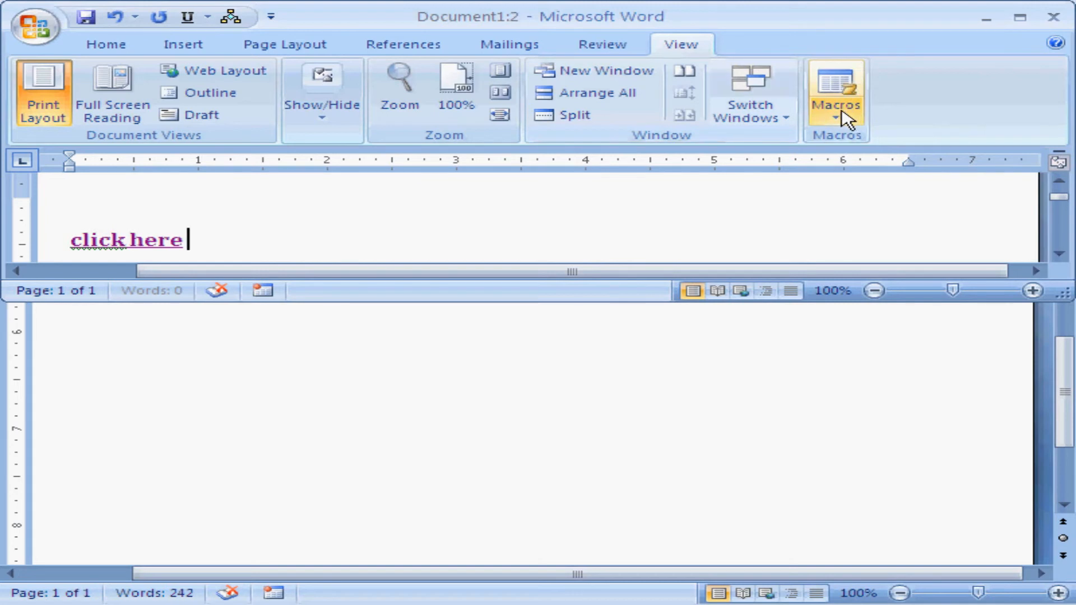
click(759, 115)
click(776, 140)
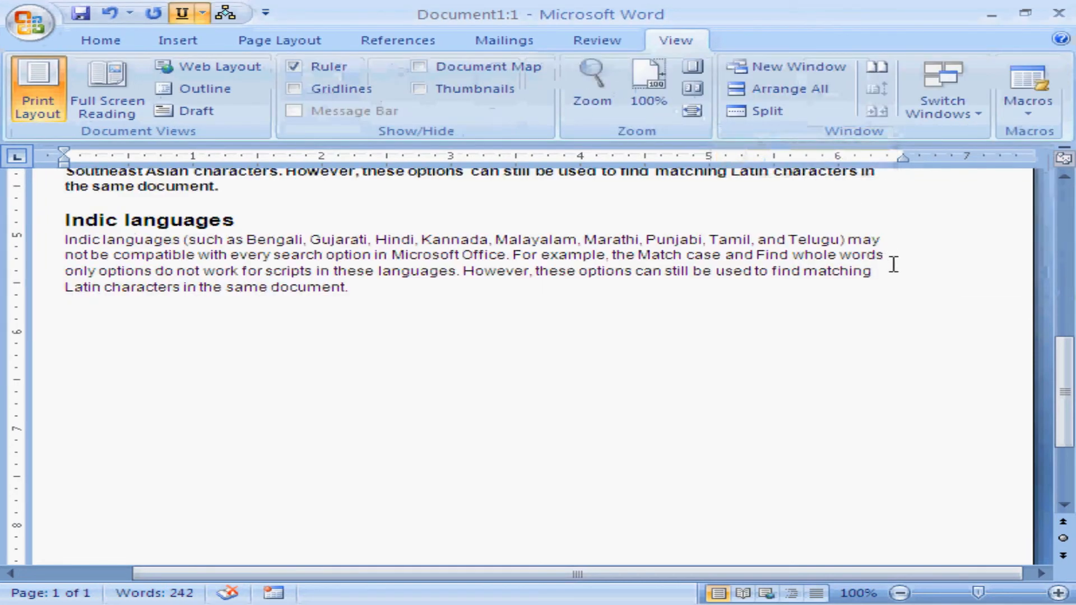